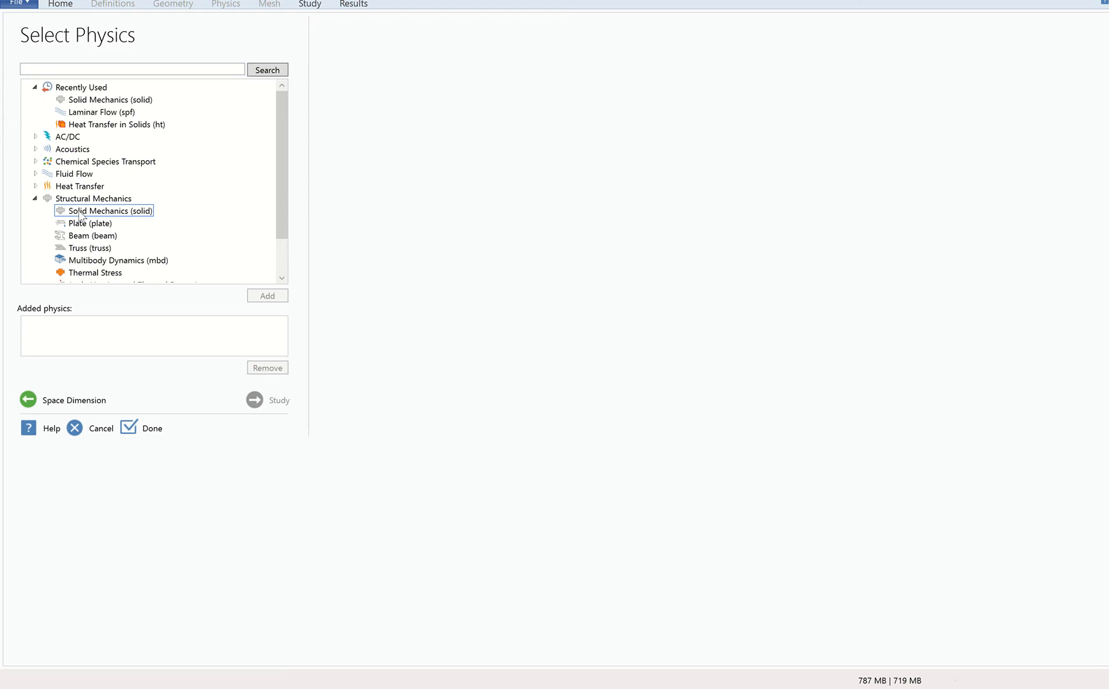
Add the Solid Mechanics interface from Structural Mechanics with a Stationary study, and complete the model setup.
left_click(82, 214)
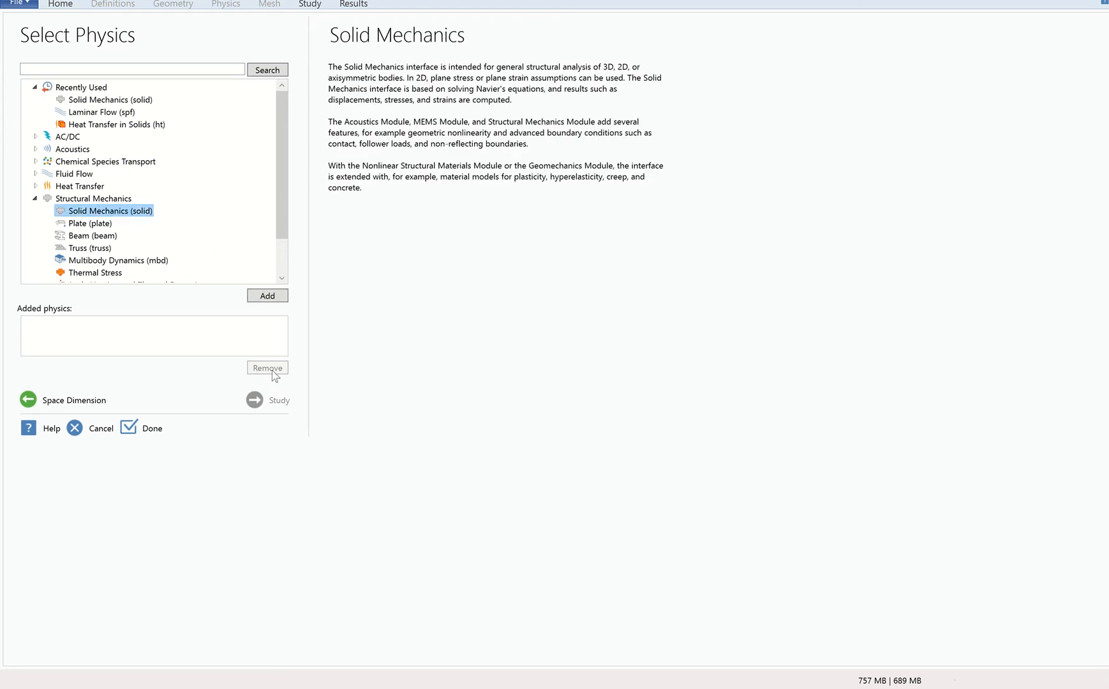
left_click(267, 296)
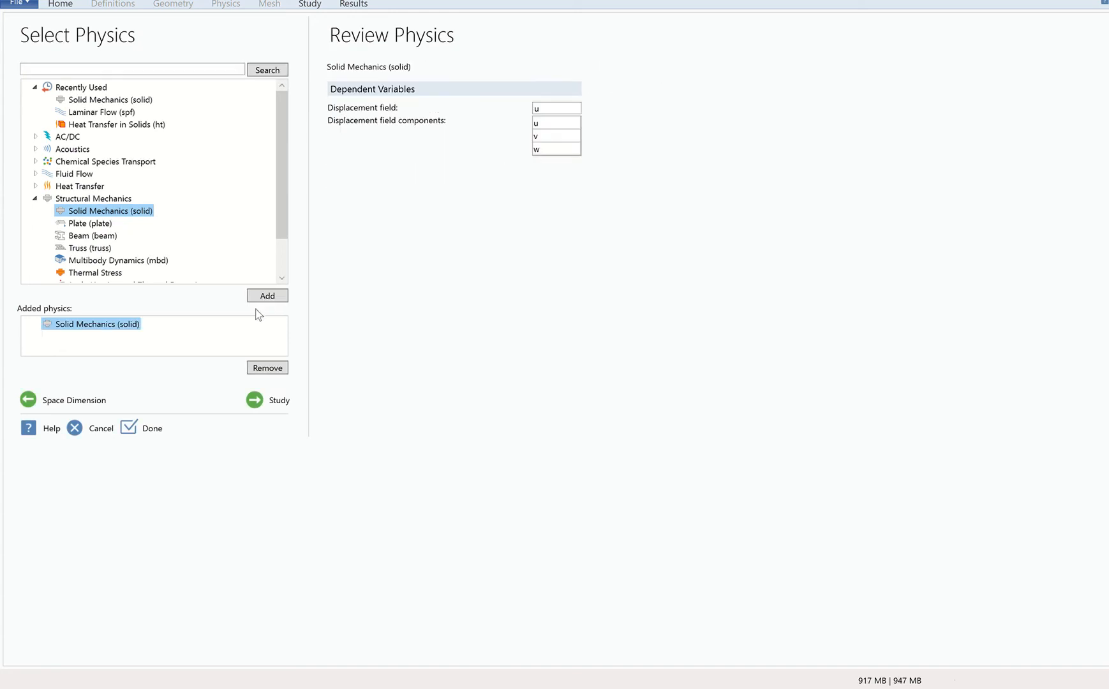
left_click(255, 400)
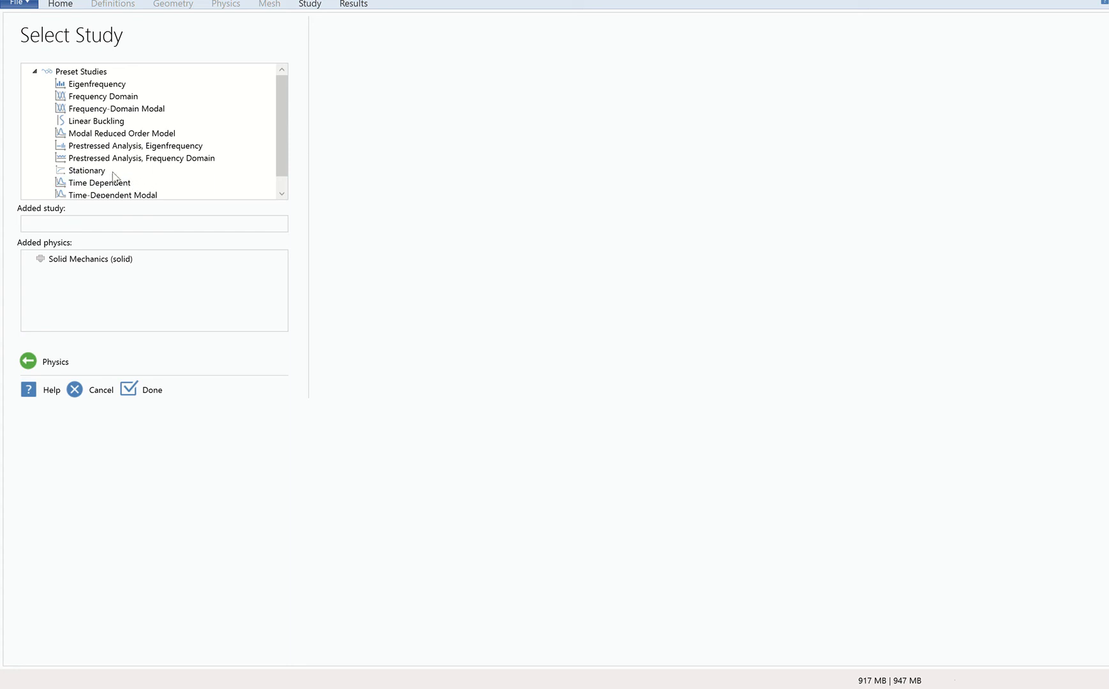
left_click(76, 172)
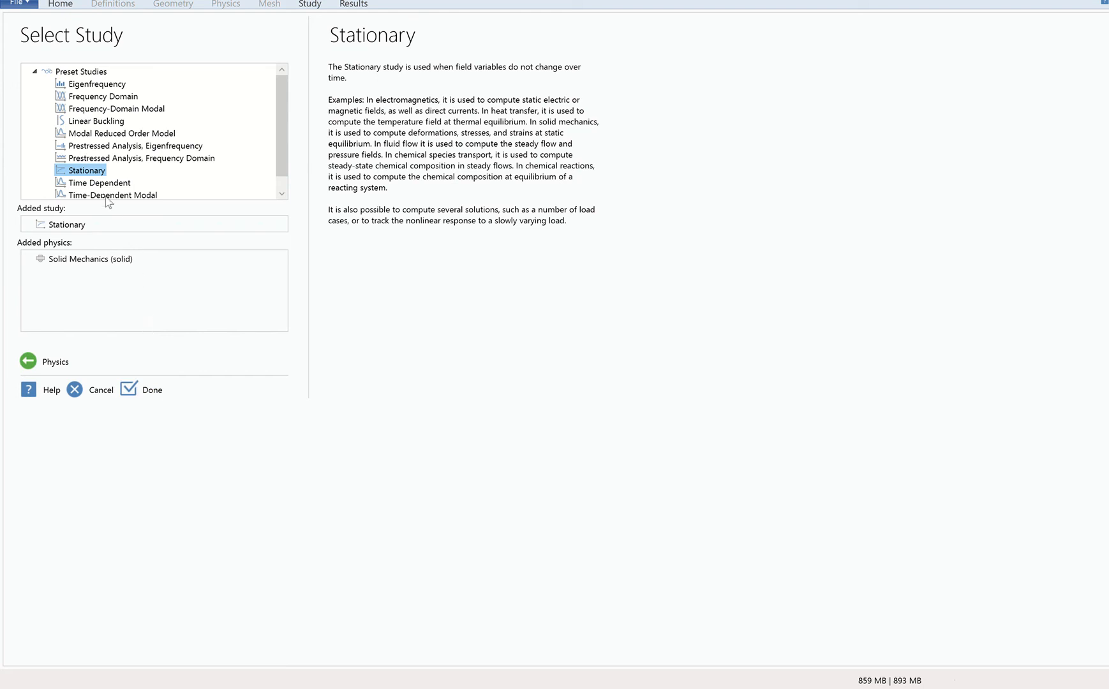
left_click(141, 388)
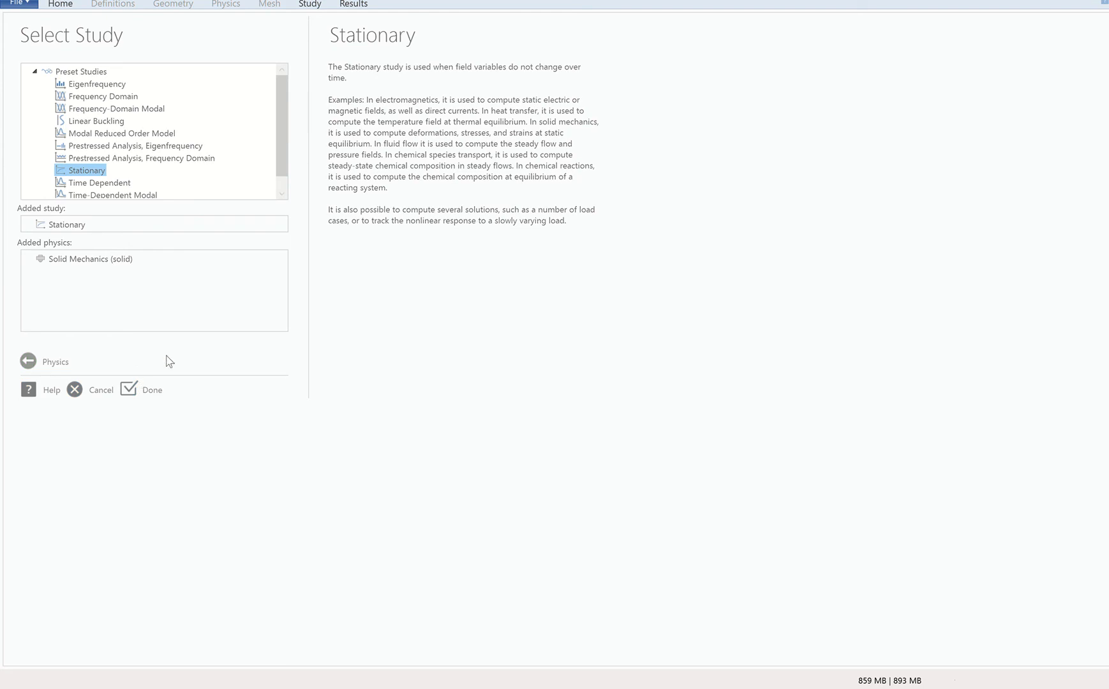
Add a solid circle to Geometry 1.
left_click(86, 172)
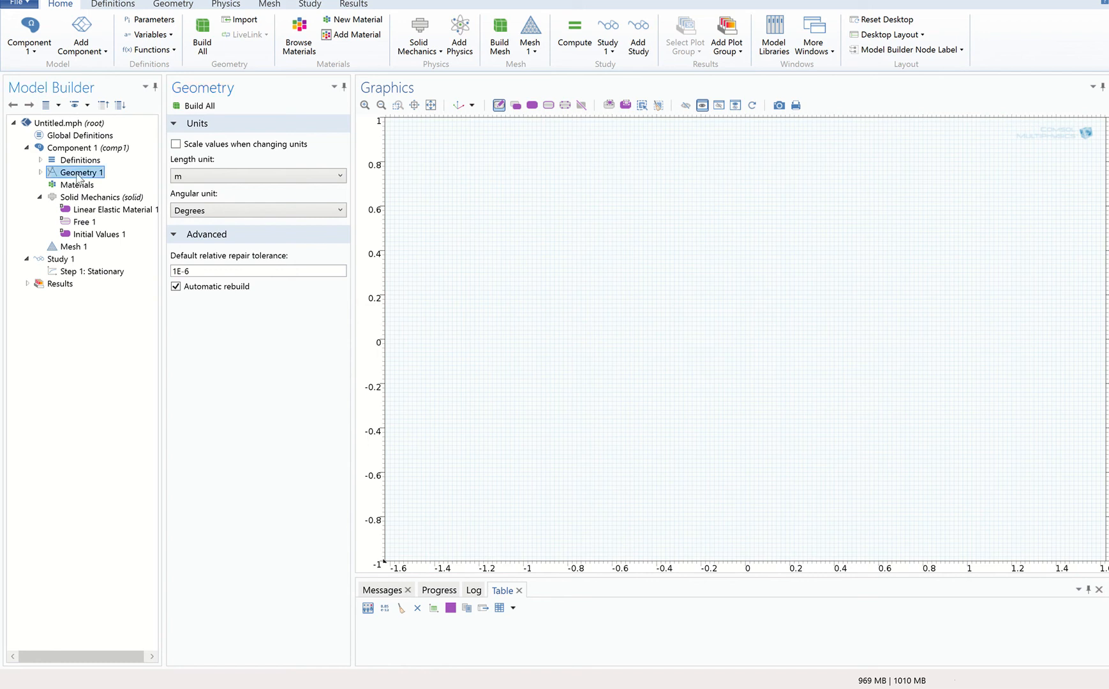
right_click(78, 176)
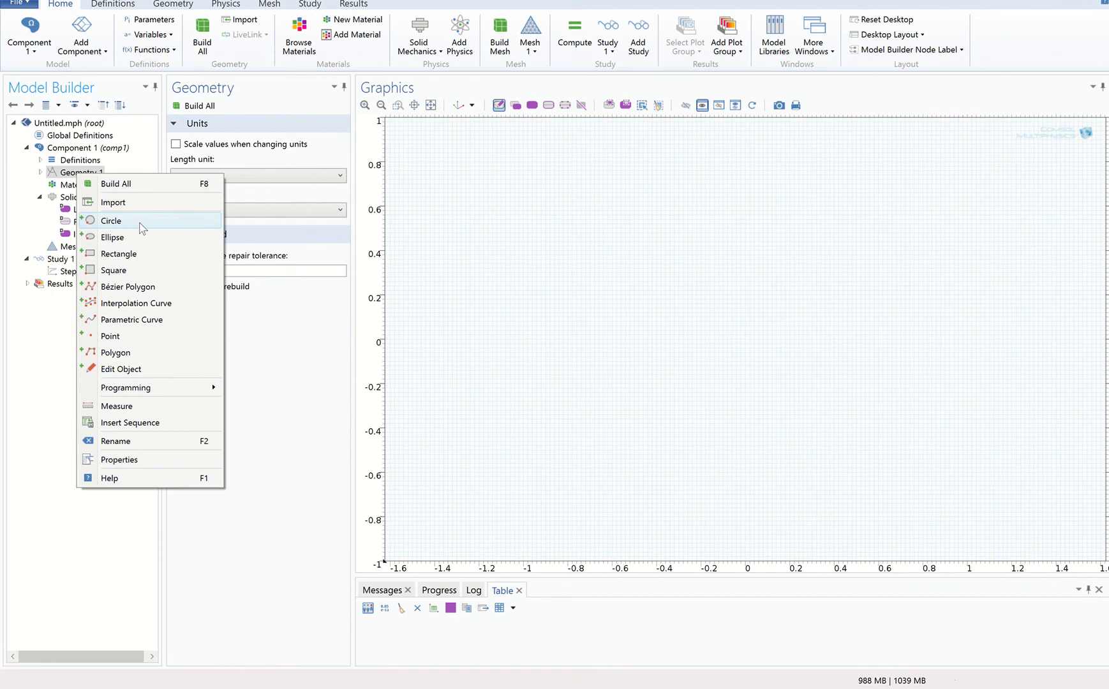
left_click(141, 224)
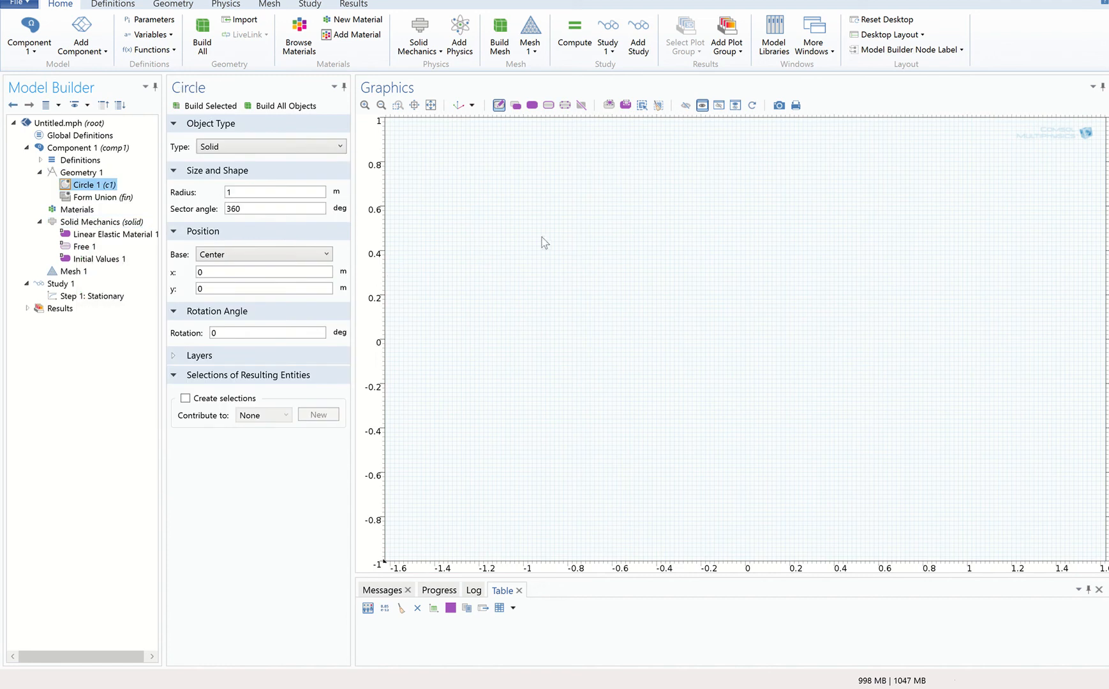
left_click(268, 192)
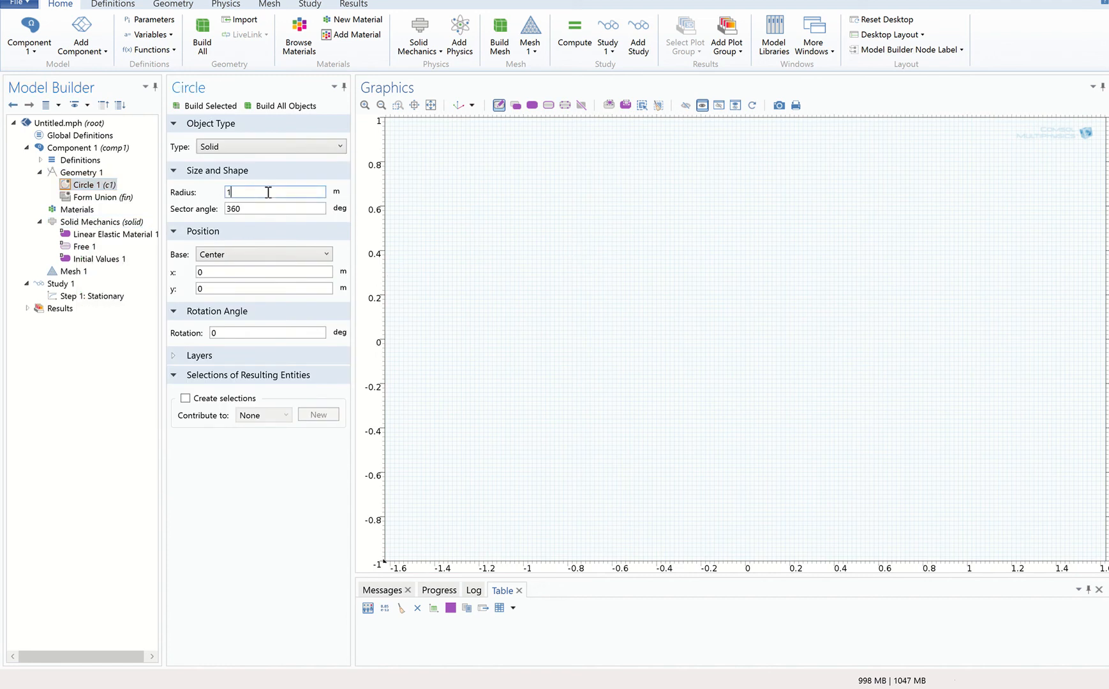
Check the required circle radius of the artificial hip in the lecture notes, and return to the model.
key("alt+Tab")
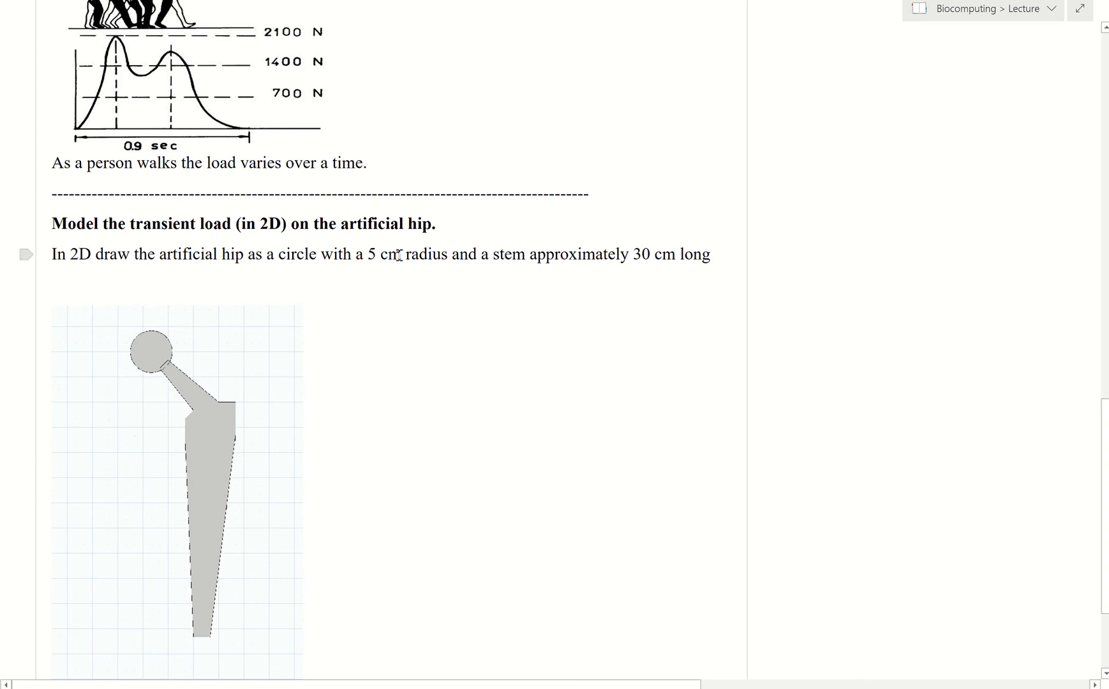
left_click(363, 254)
left_click_drag(417, 257, 447, 257)
key("alt+Tab")
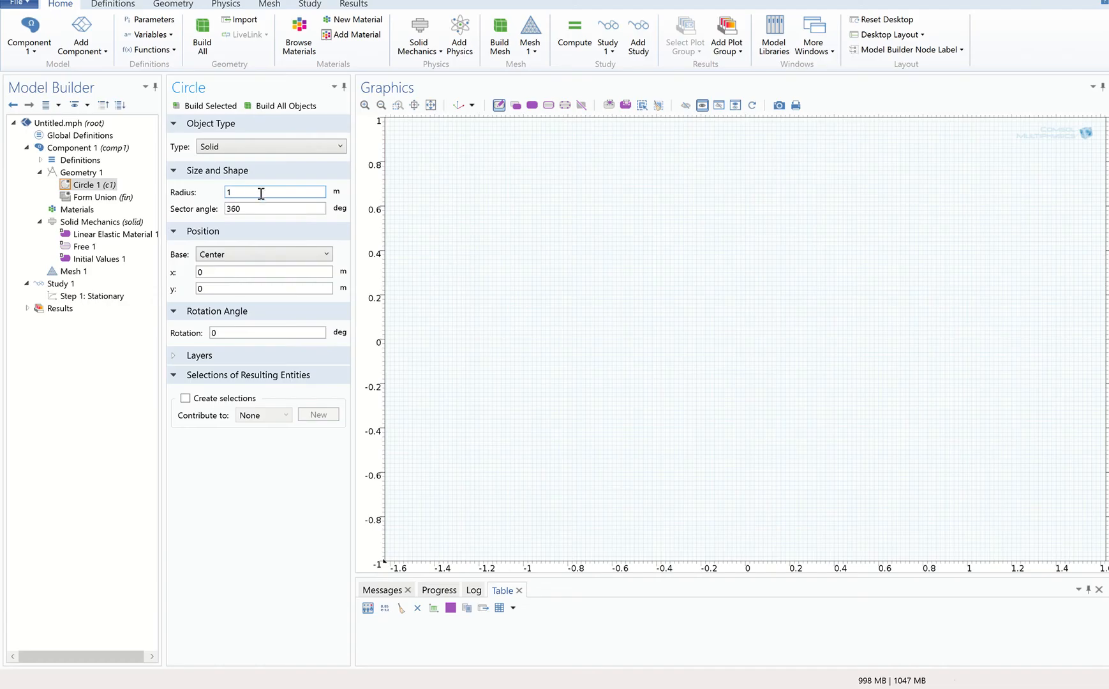
Set the circle's radius to 5 [cm] and build it.
double_click(300, 192)
key("BackSpace")
type("5 [cm]")
left_click(192, 106)
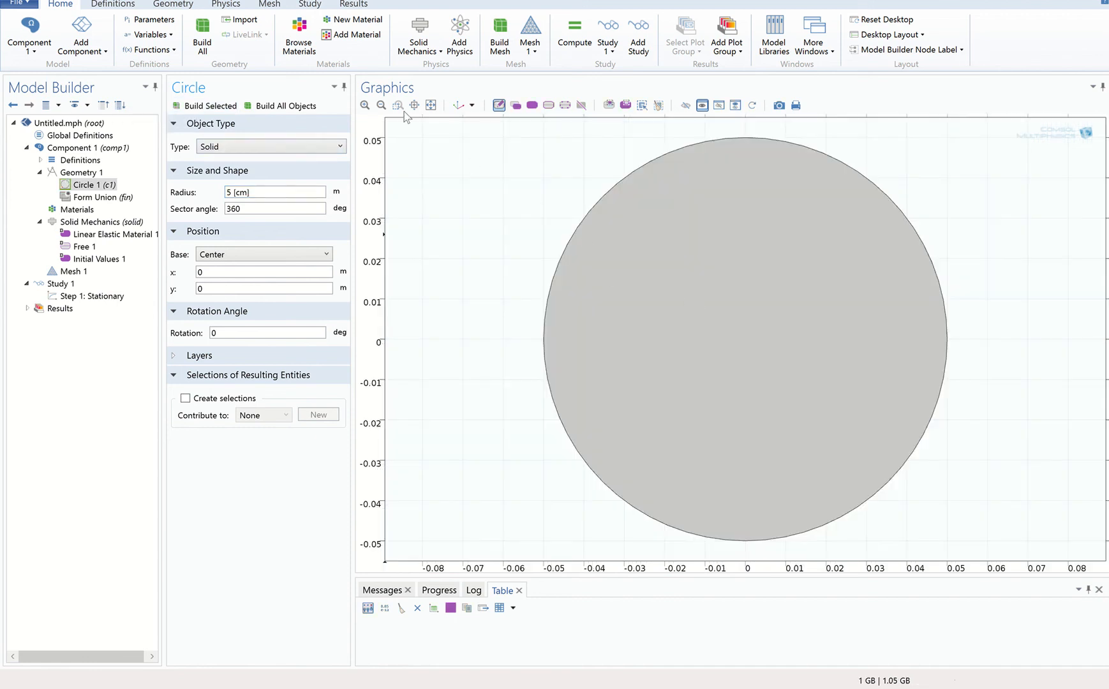
Draw a closed solid polygon of straight lines as the angled neck and tapered stem, starting inside the circle's lower part and reaching down to about y = -0.58 m.
left_click(381, 106)
left_click(381, 106)
left_click(380, 106)
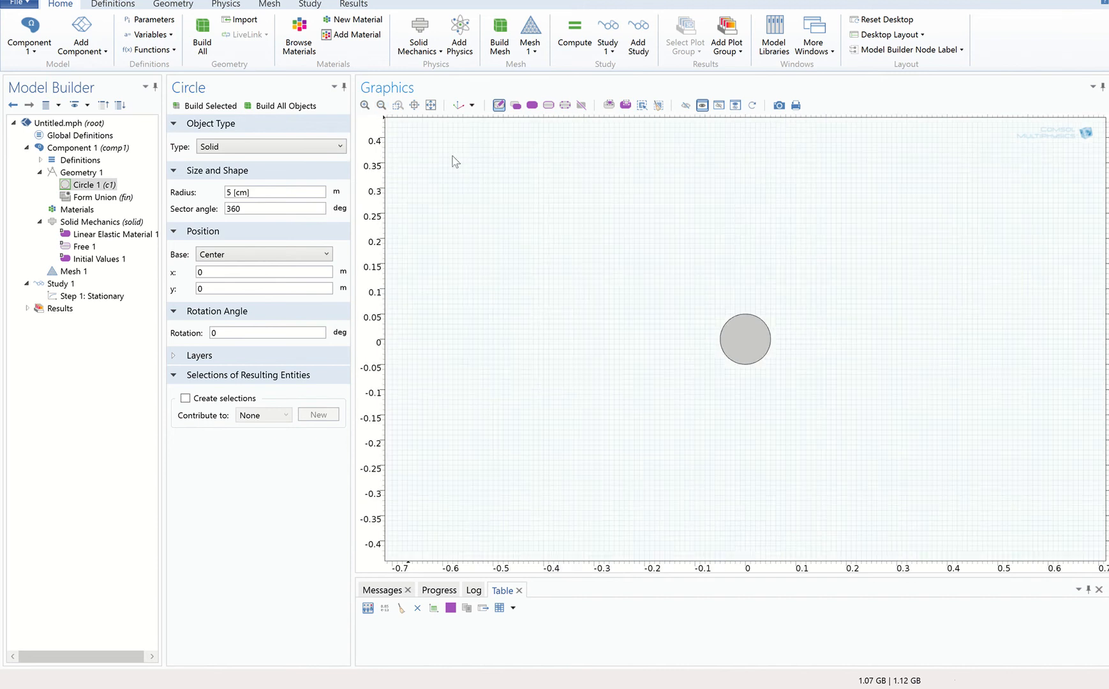
right_click_drag(726, 298, 622, 241)
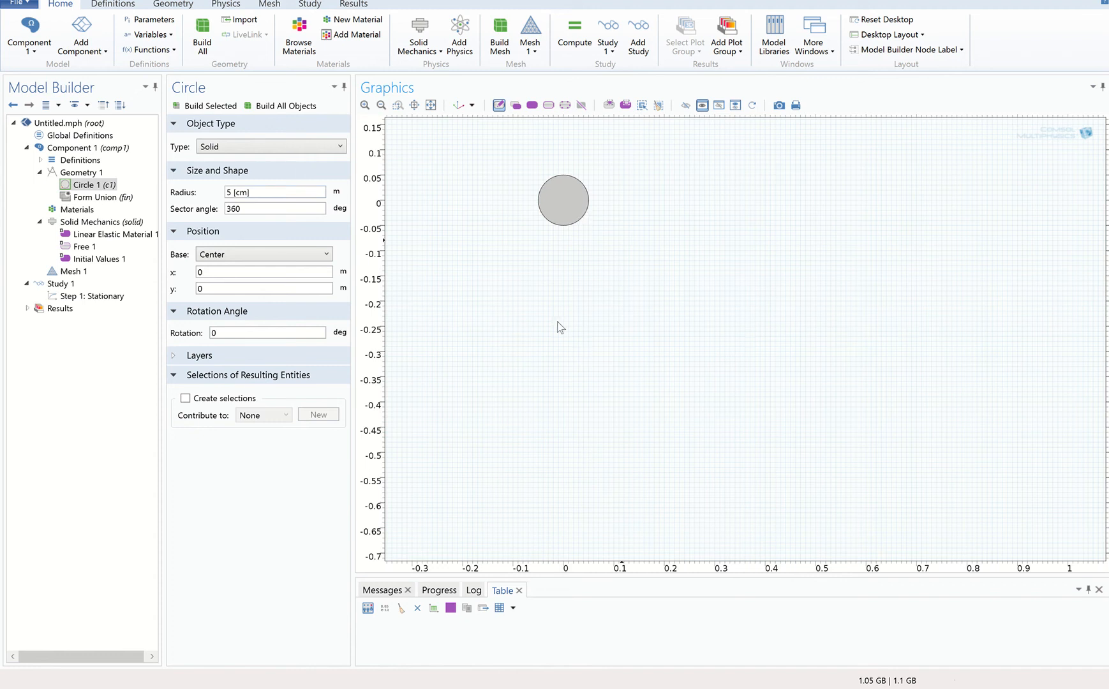
left_click(176, 5)
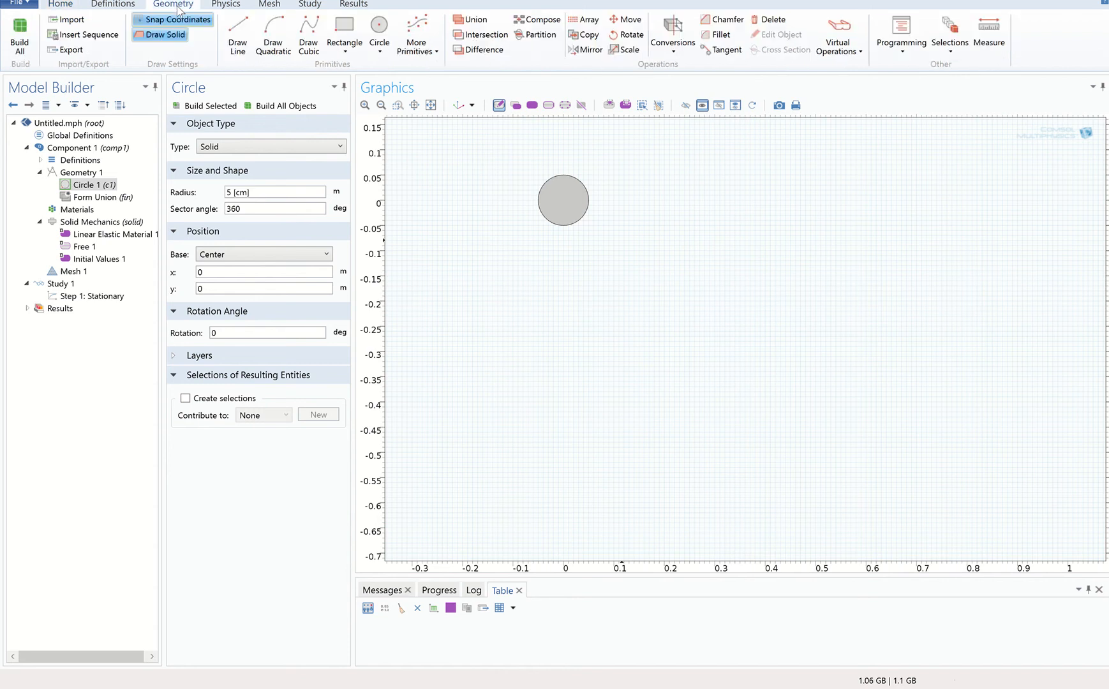
left_click(241, 50)
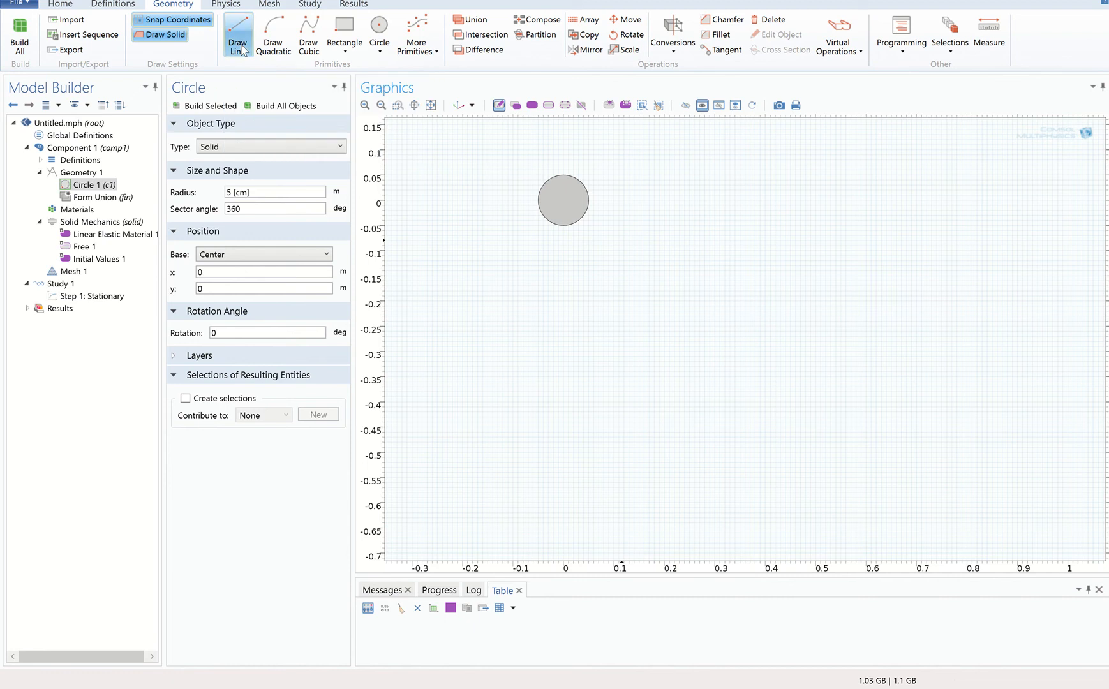
left_click(568, 216)
left_click(619, 256)
left_click(603, 271)
left_click(635, 491)
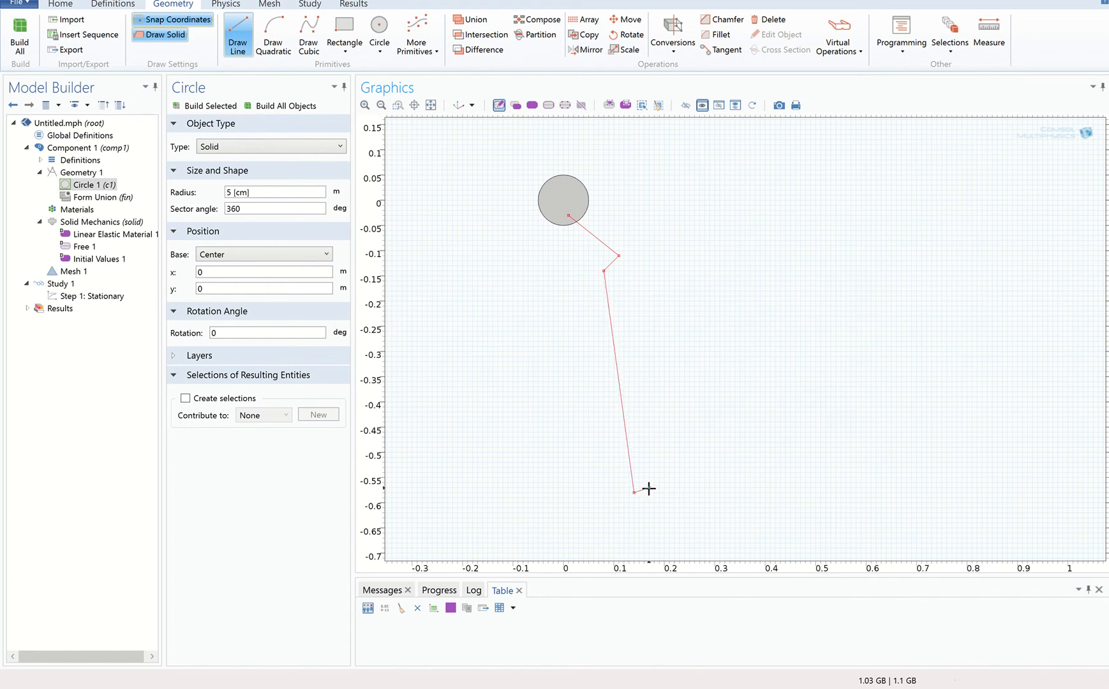
left_click(659, 492)
left_click(664, 286)
left_click(662, 240)
left_click(629, 236)
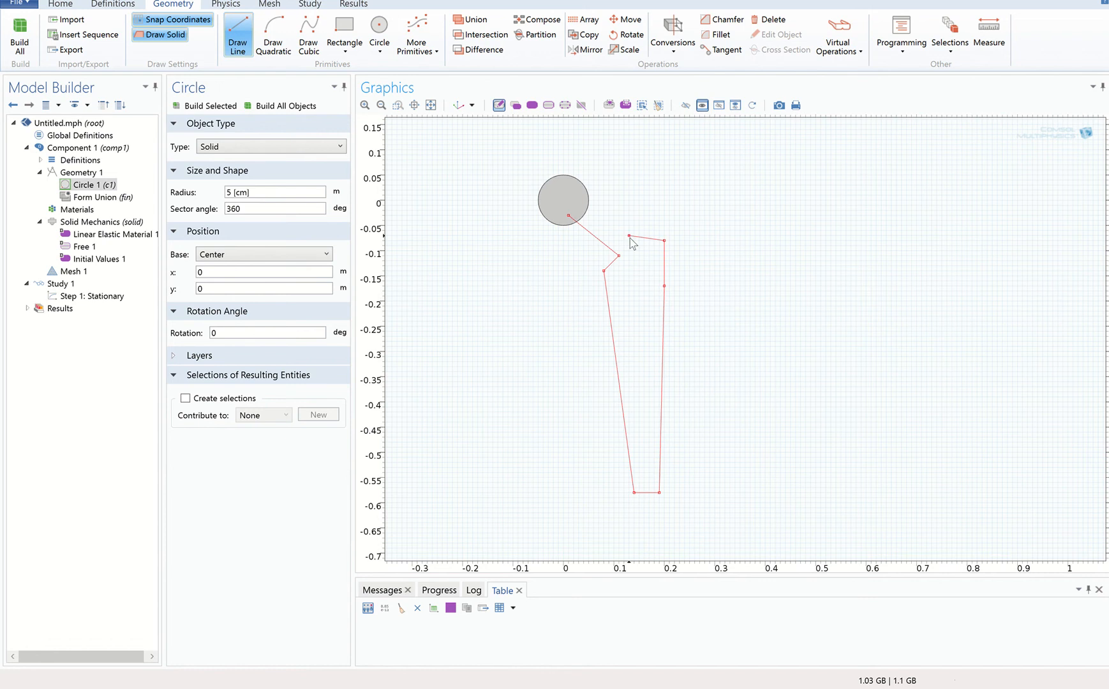
left_click(578, 210)
left_click(710, 226)
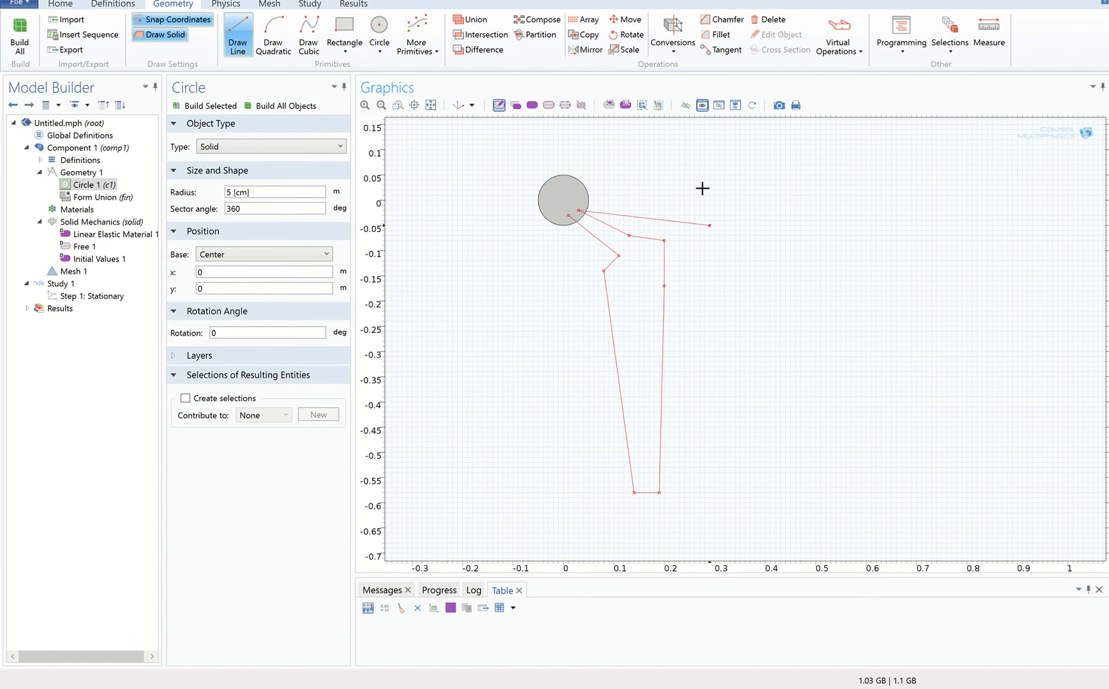
right_click(654, 185)
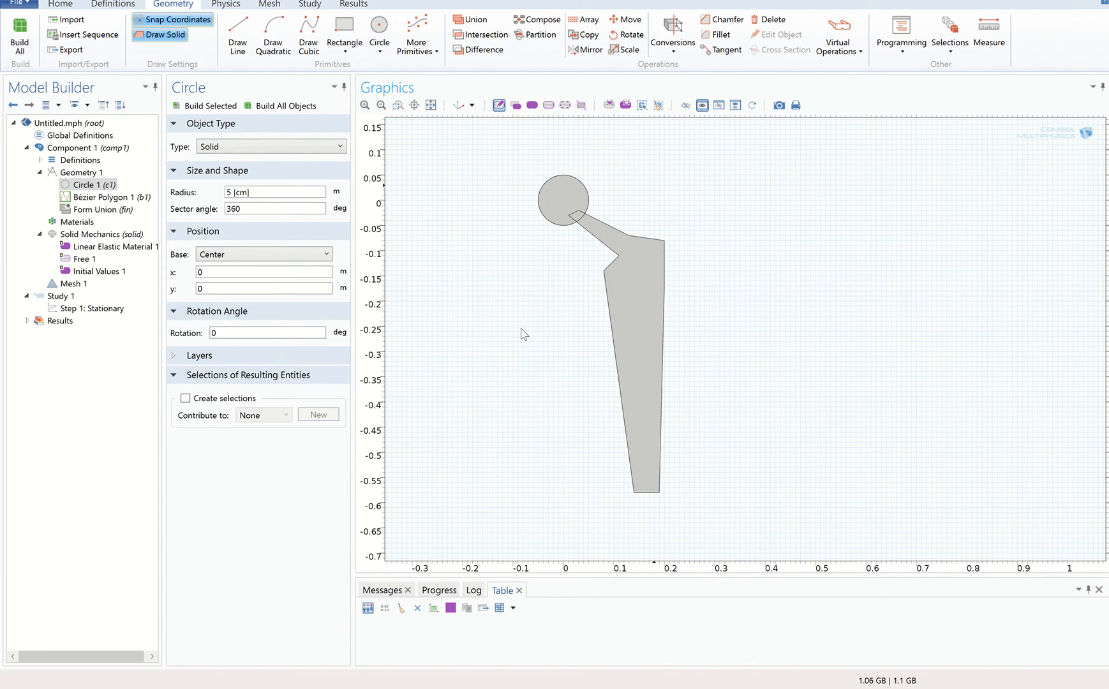
Add the built-in Structural steel material to Component 1 and close the material library.
left_click(77, 222)
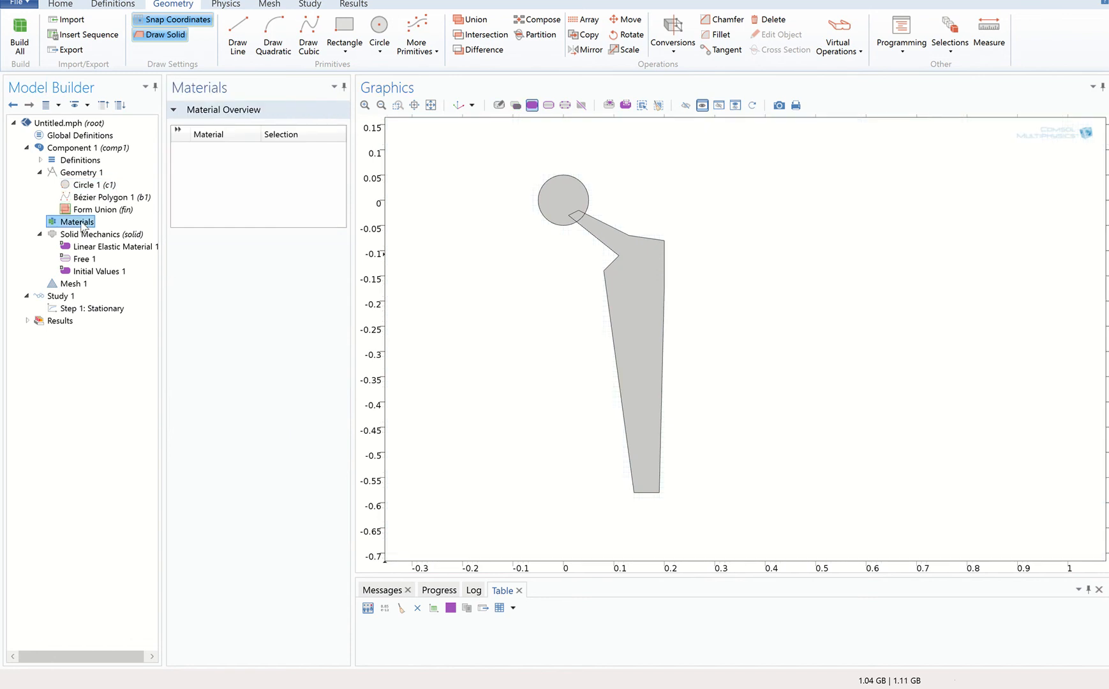
right_click(83, 226)
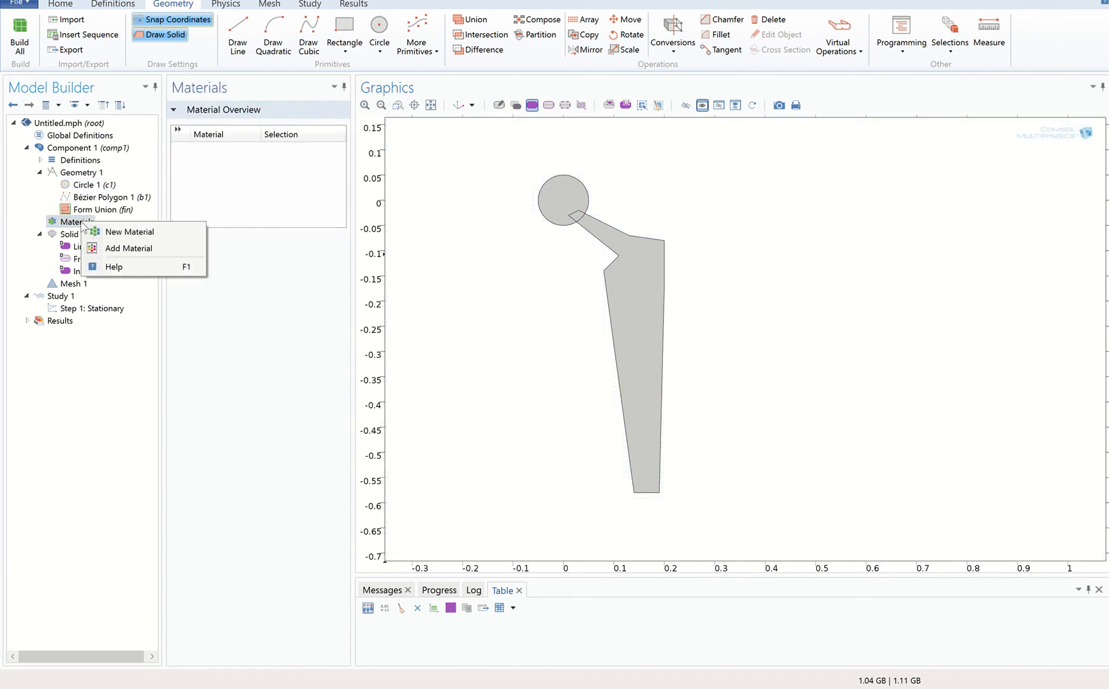
left_click(112, 249)
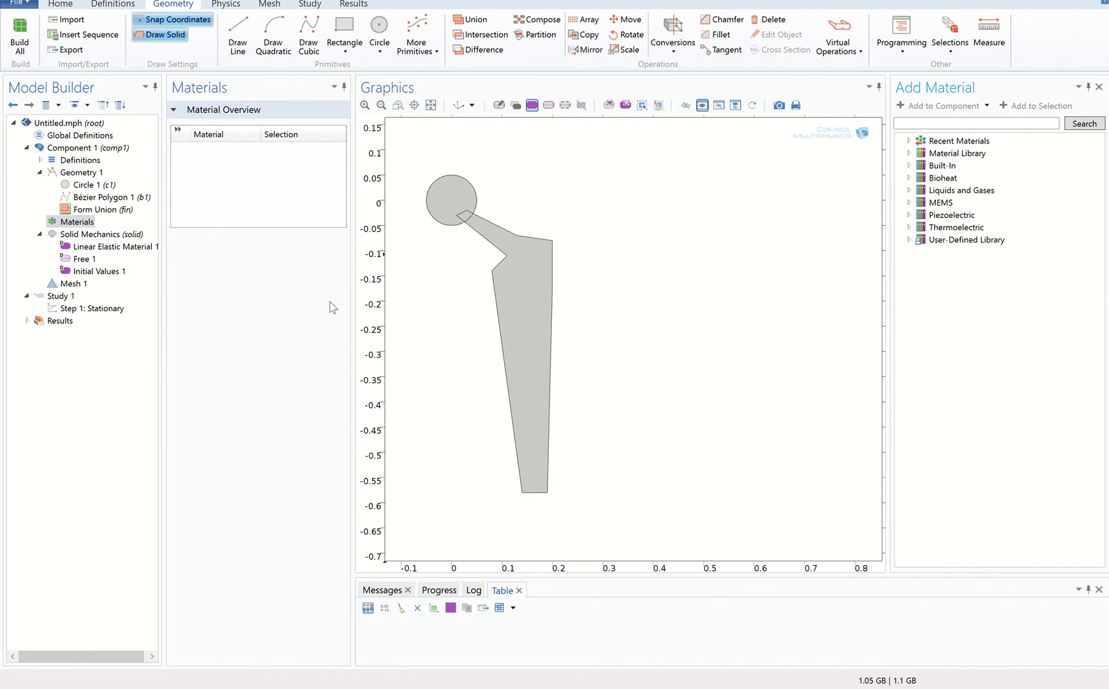
left_click(909, 165)
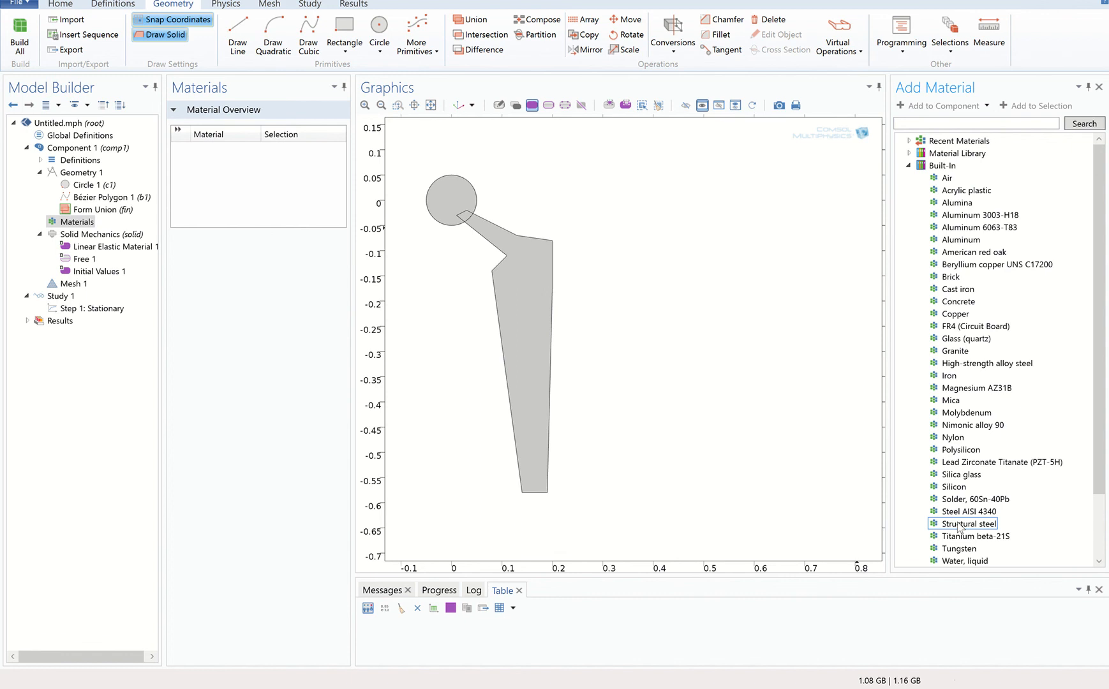
left_click(958, 529)
right_click(958, 529)
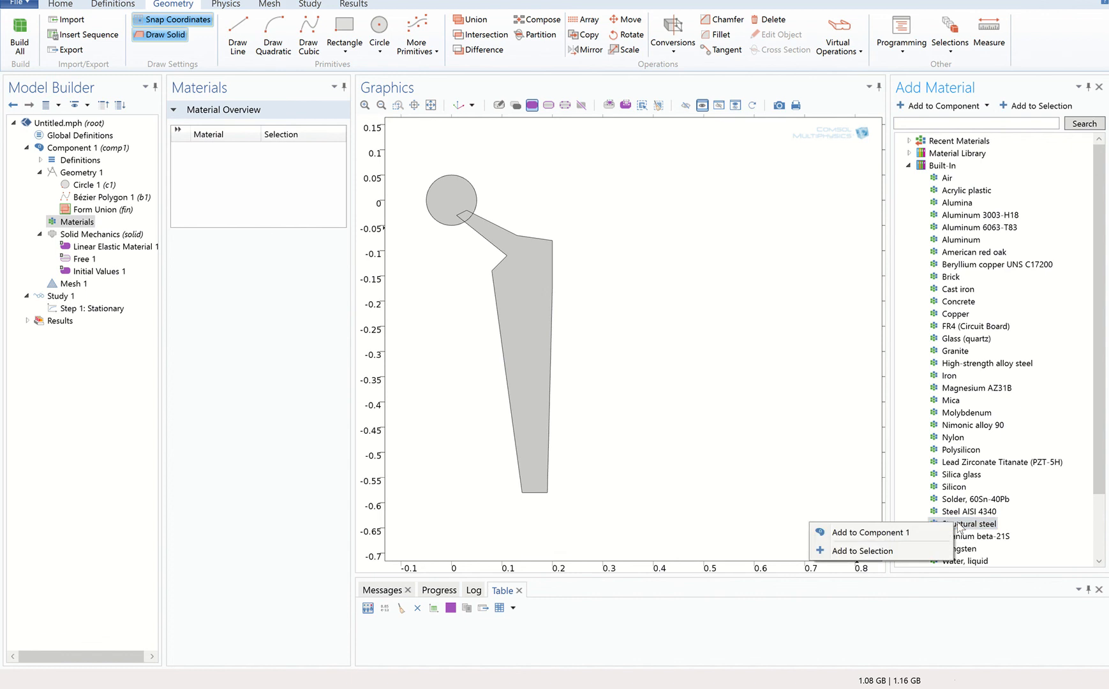
left_click(942, 532)
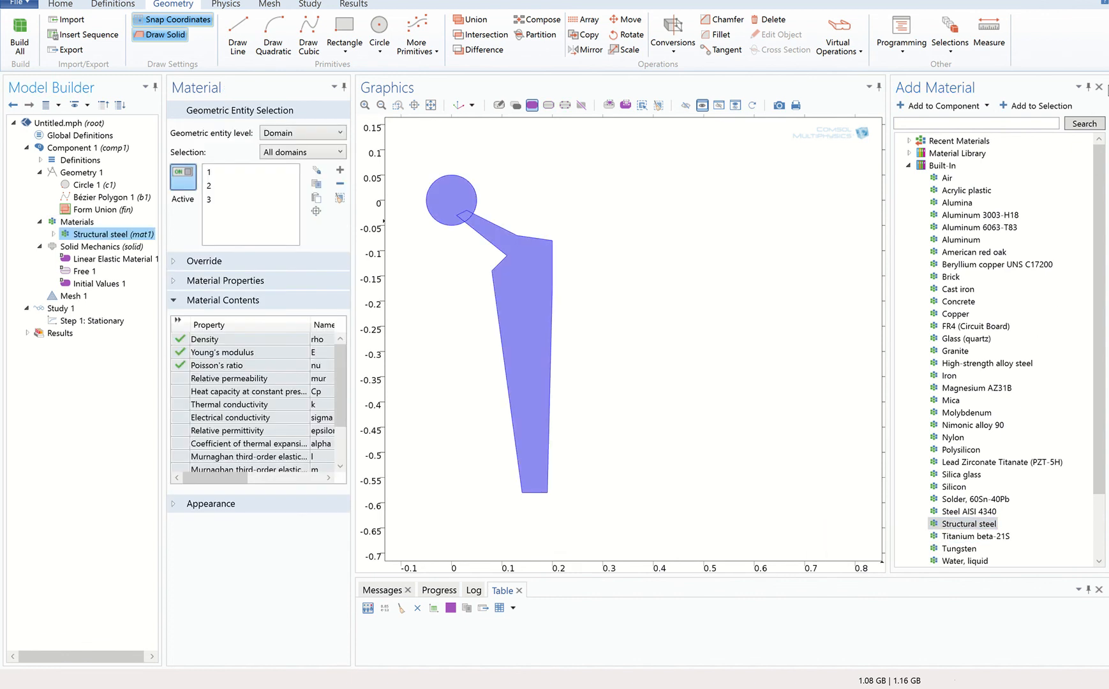
left_click(1099, 88)
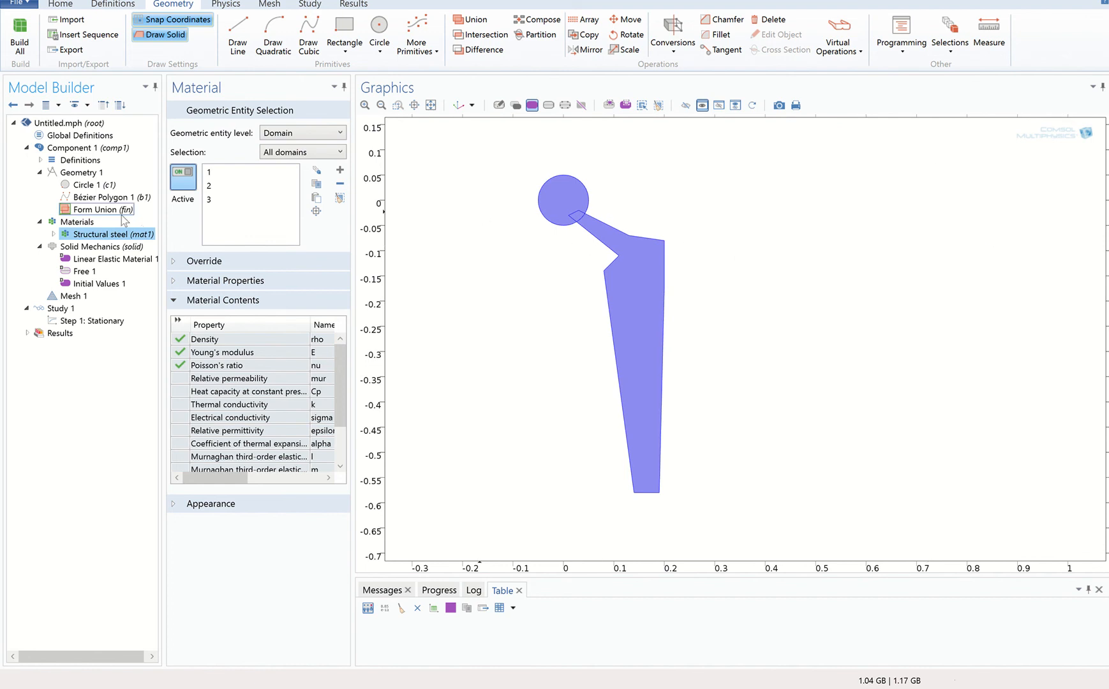
Add a Fixed Constraint to the short bottom edge of the stem.
right_click(81, 249)
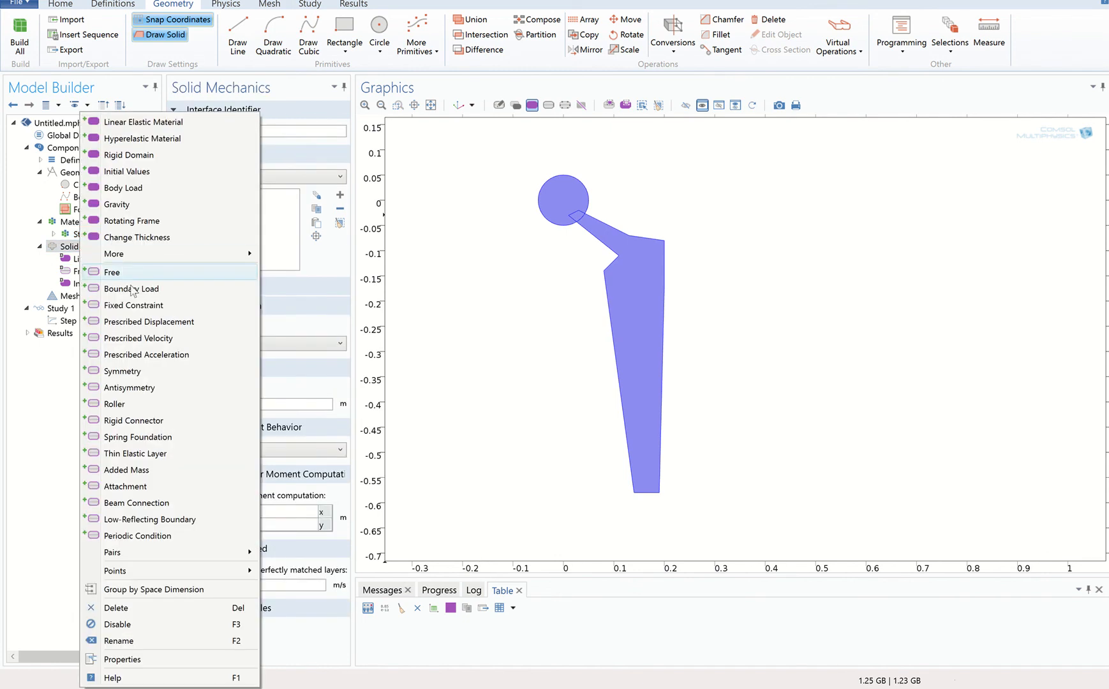
left_click(134, 306)
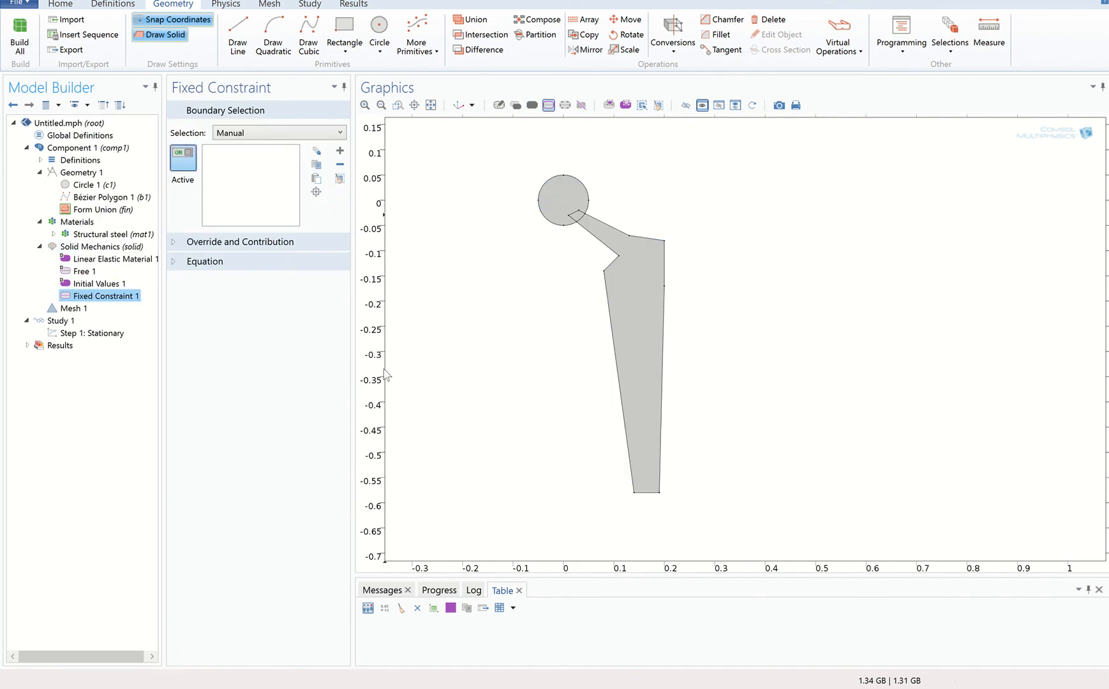
left_click(650, 494)
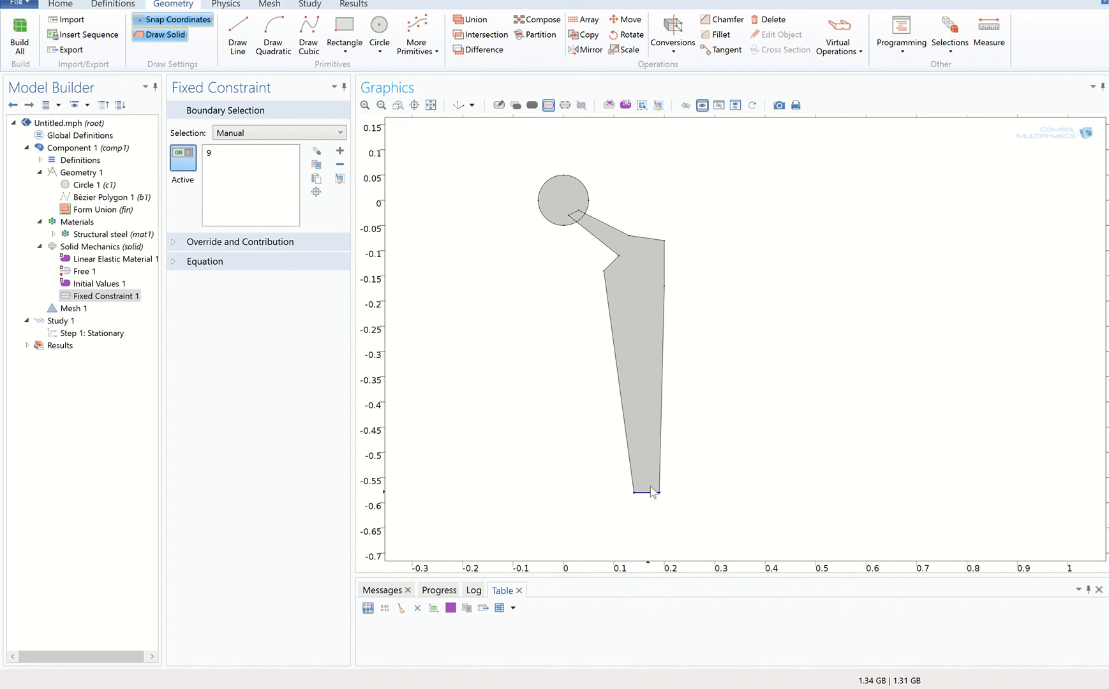
Add a Boundary Load on the two upper arcs of the circle and define it as Total force.
left_click(90, 248)
right_click(90, 249)
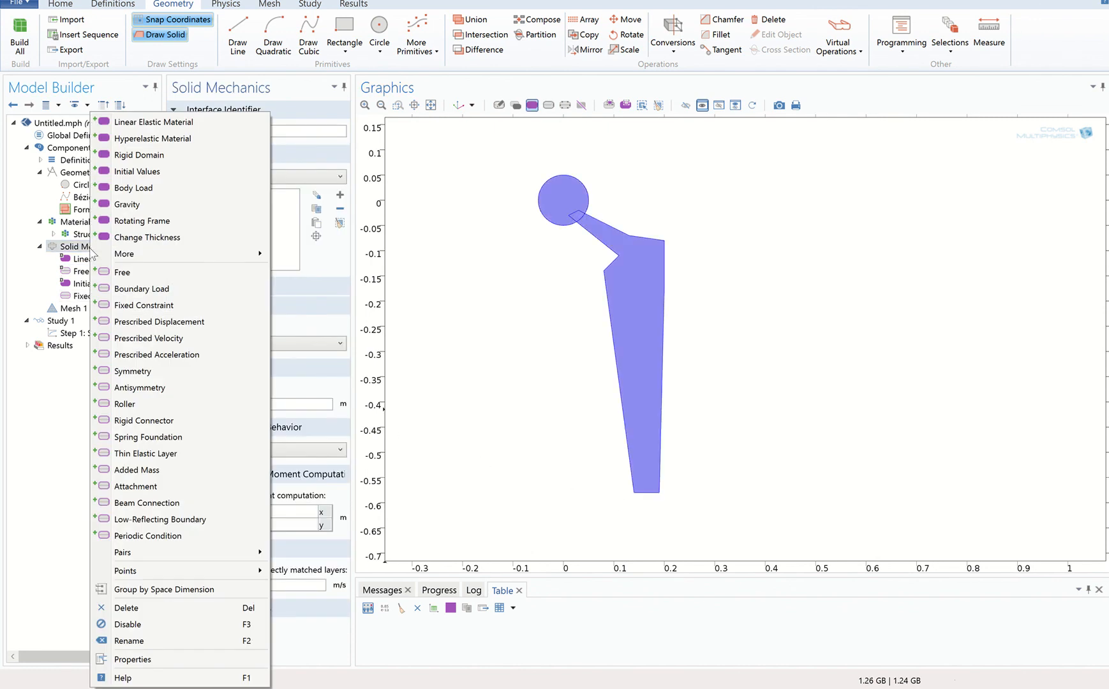
left_click(143, 289)
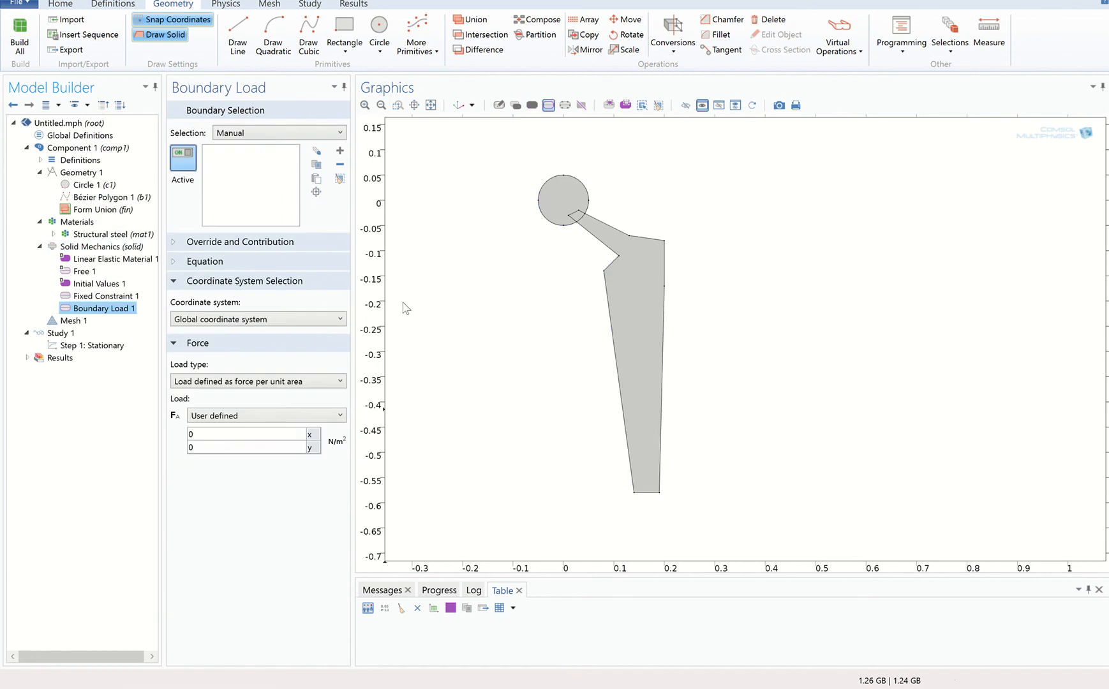
left_click(550, 180)
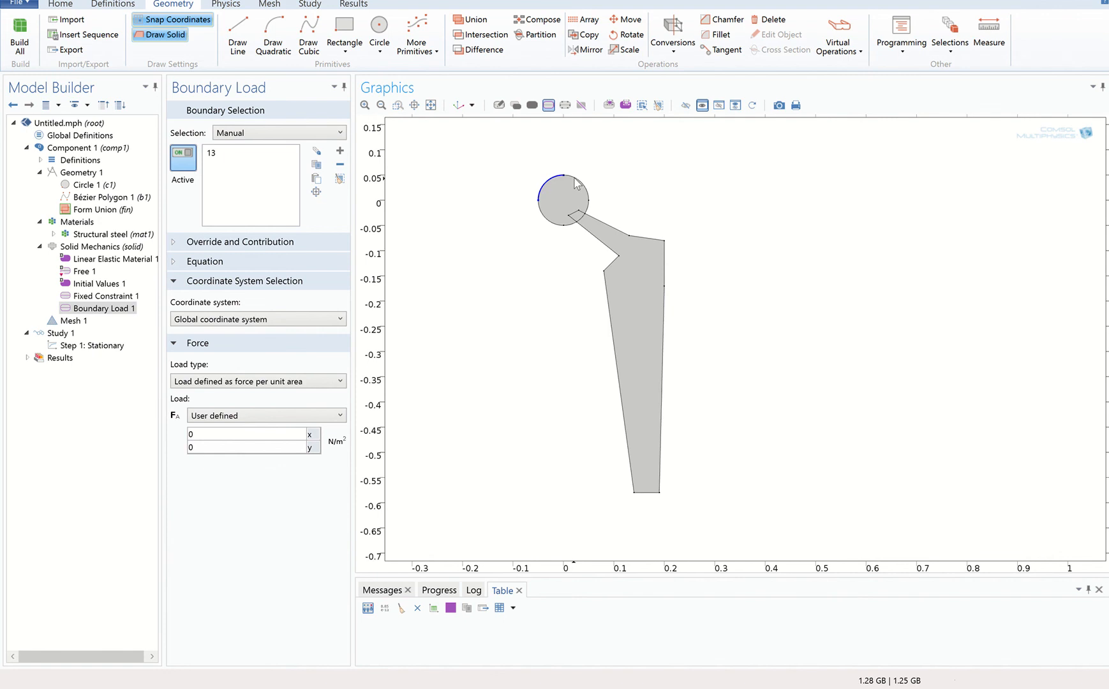
left_click(576, 182)
left_click(298, 382)
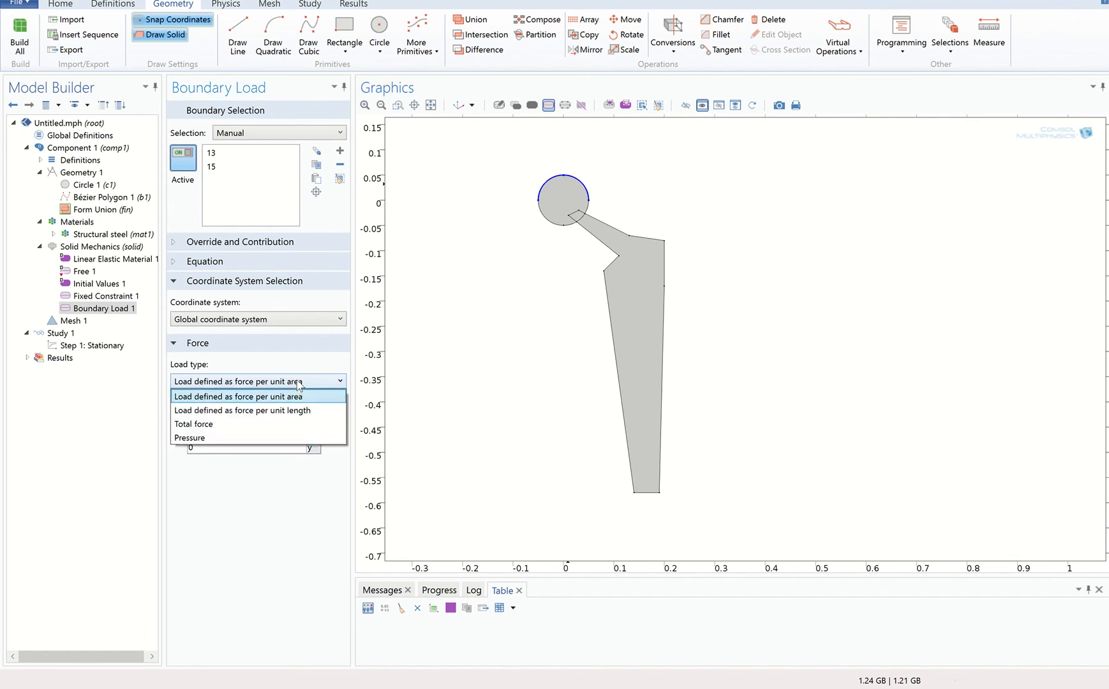
left_click(287, 424)
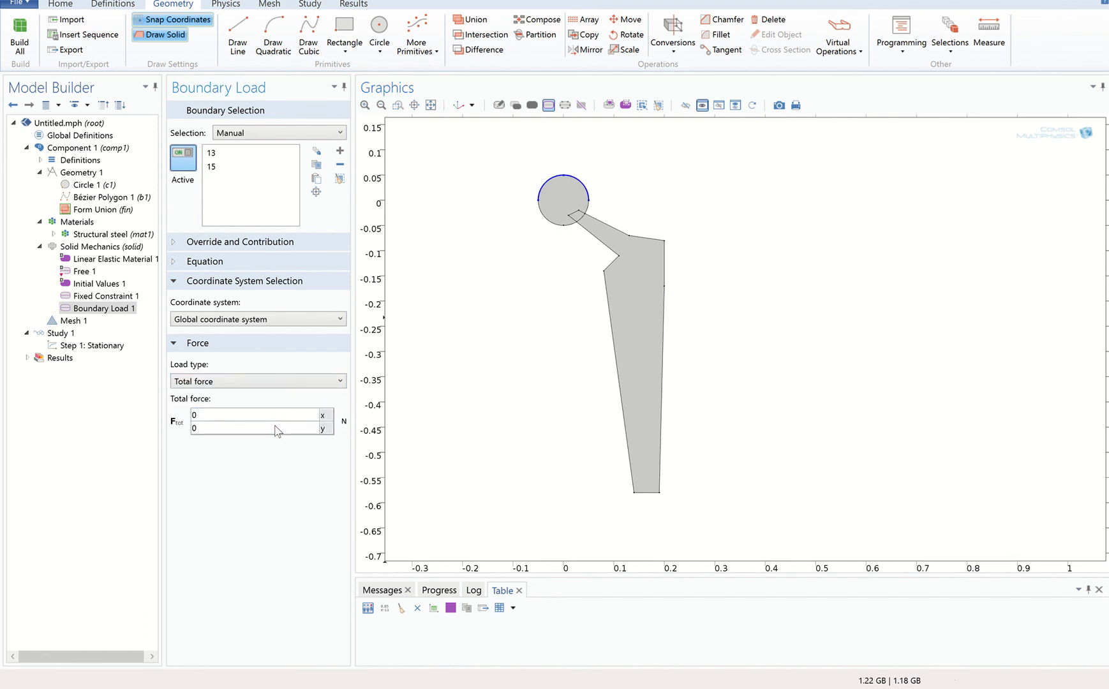
Set the y component of the boundary load's total force to -F(0).
left_click(208, 429)
double_click(209, 429)
type("-F")
type("(")
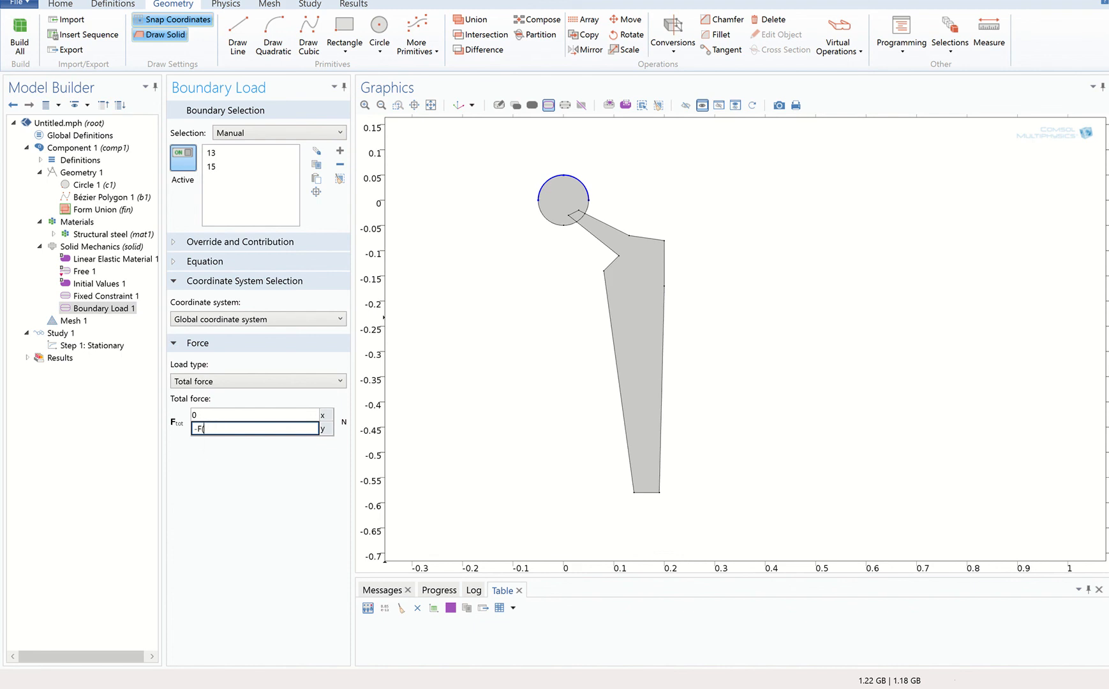
type("t)")
key("Left")
key("BackSpace")
type("0")
left_click(217, 461)
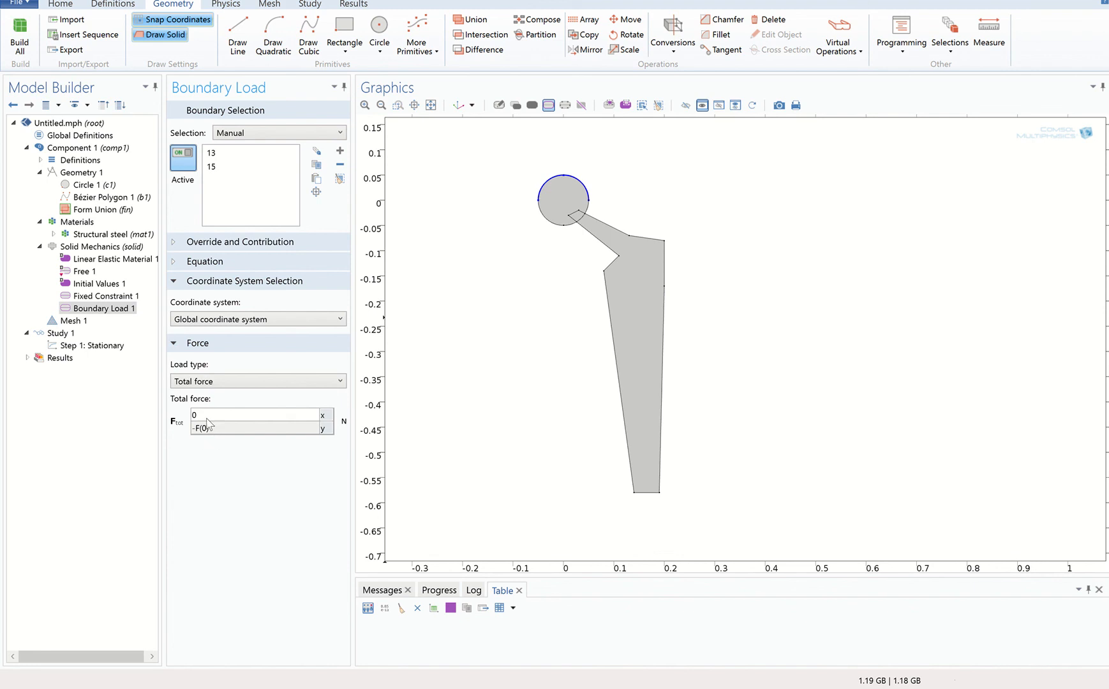
Add an Interpolation function under Global Definitions.
left_click(76, 136)
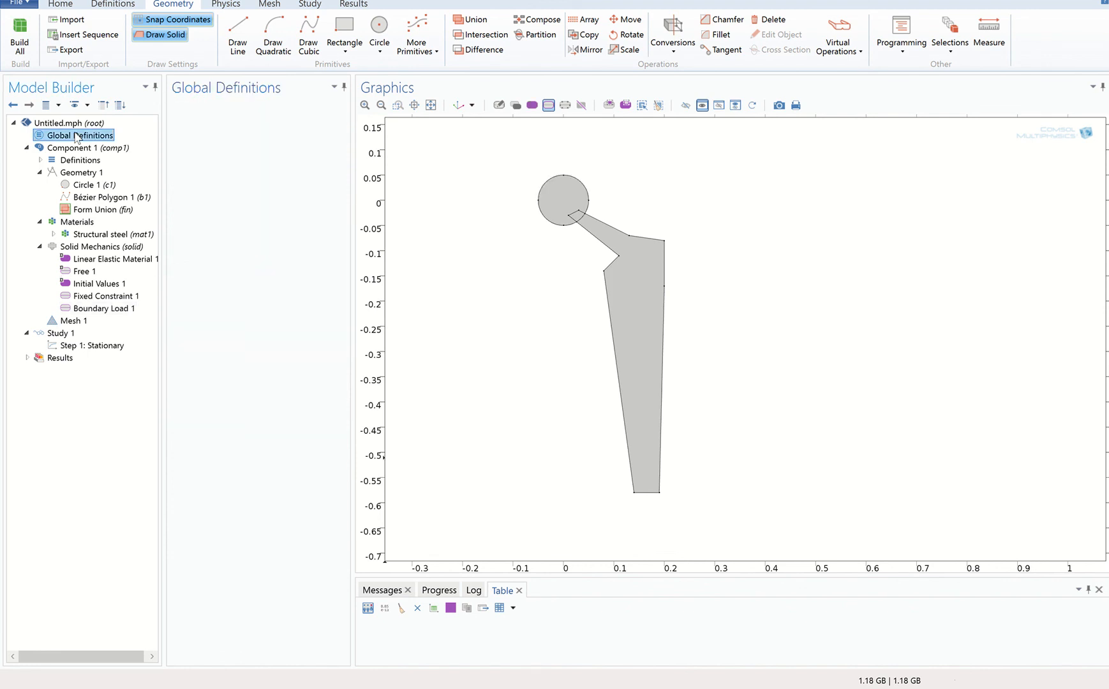
right_click(78, 137)
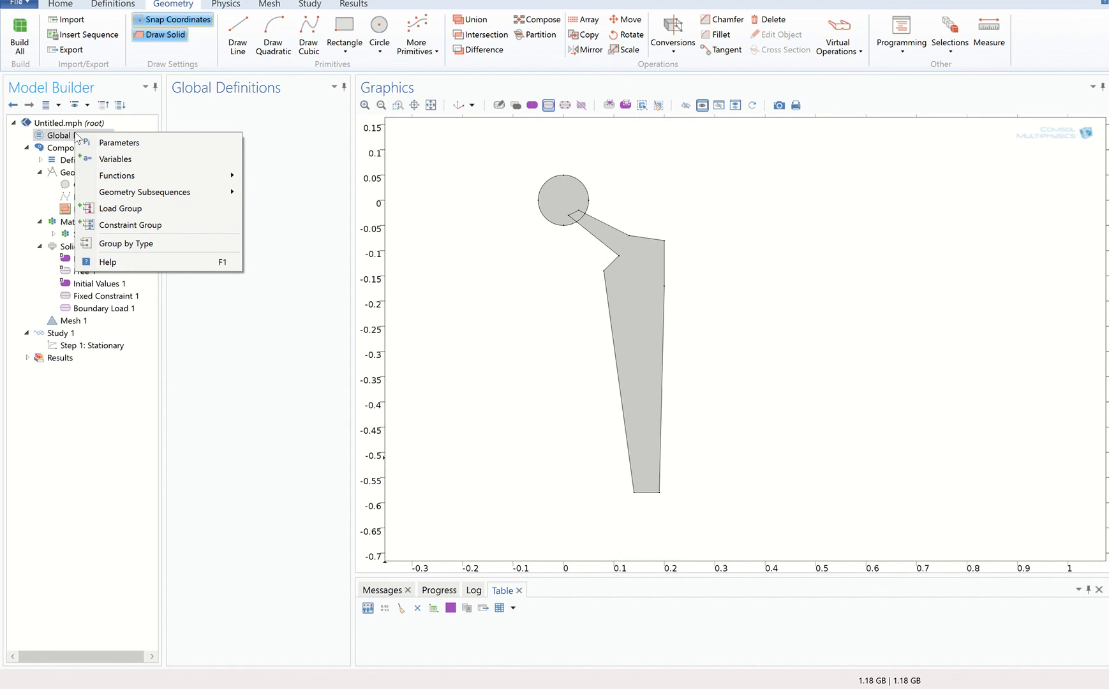
mouse_move(180, 177)
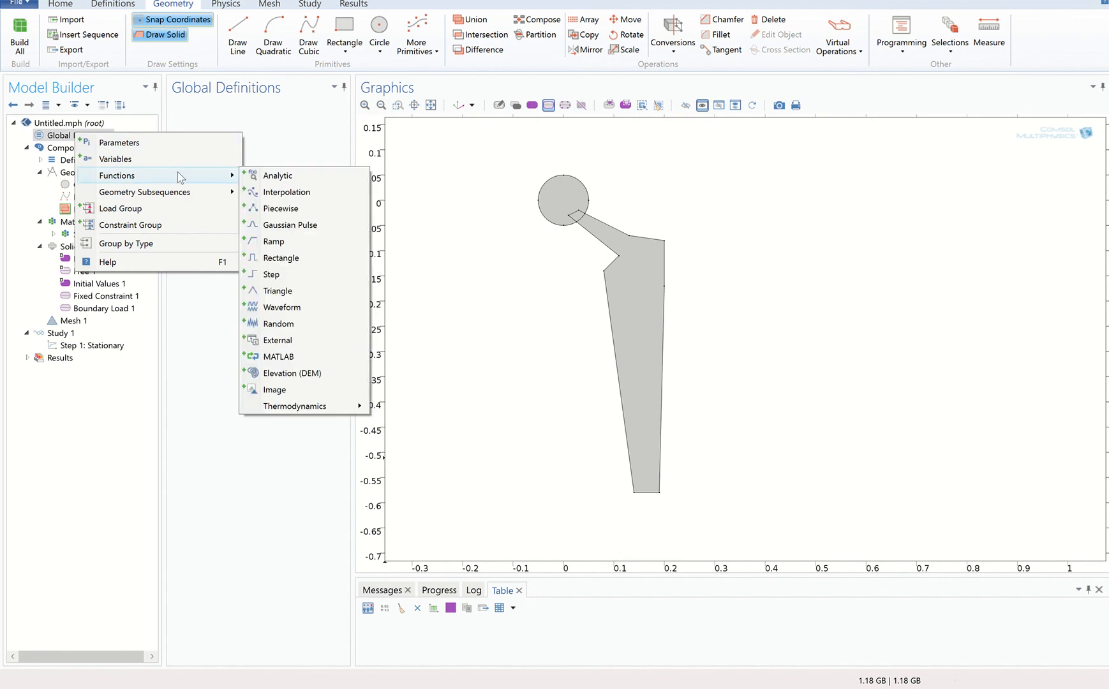
left_click(324, 200)
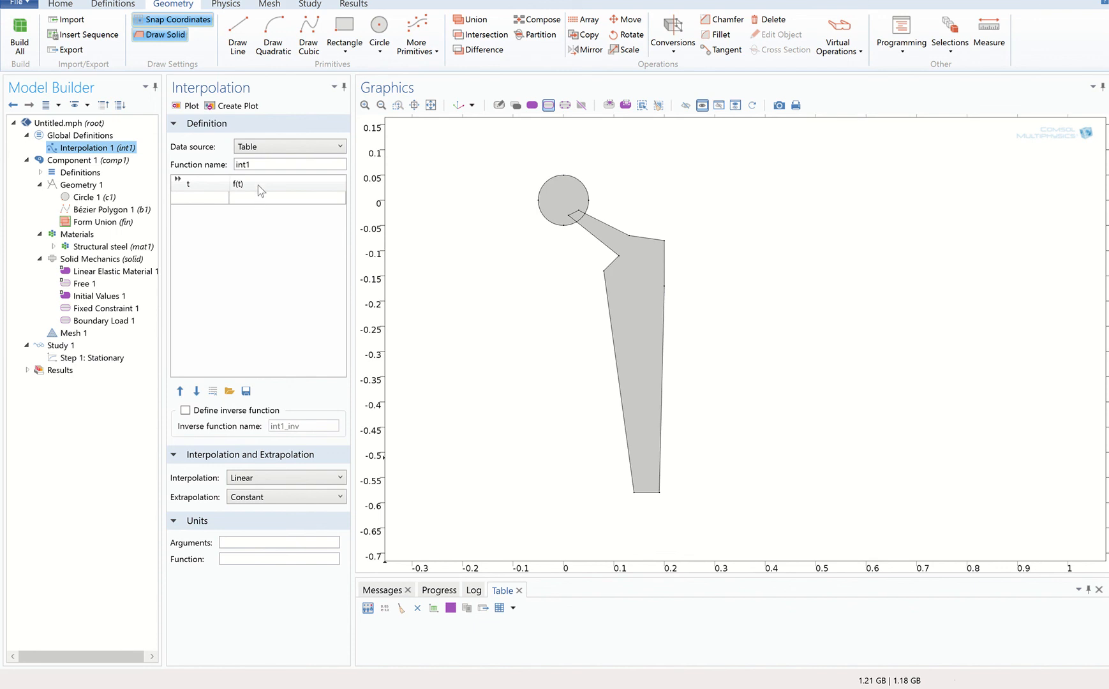
Set the interpolation function's data source to File and import the data from Load2.txt.
left_click(276, 149)
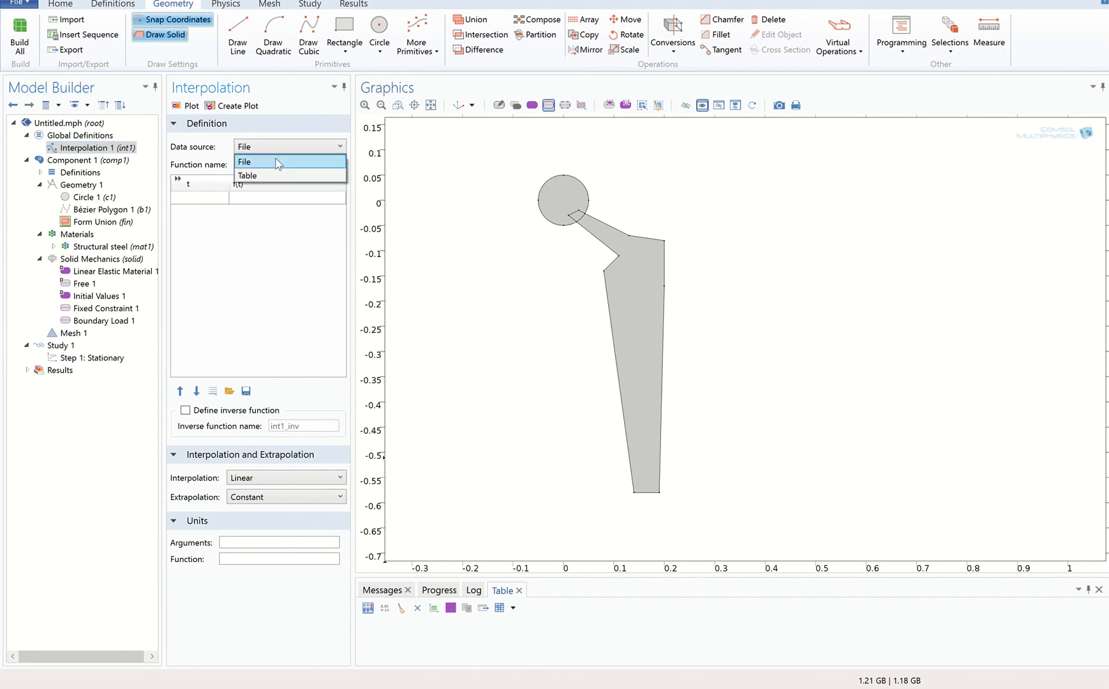
left_click(277, 157)
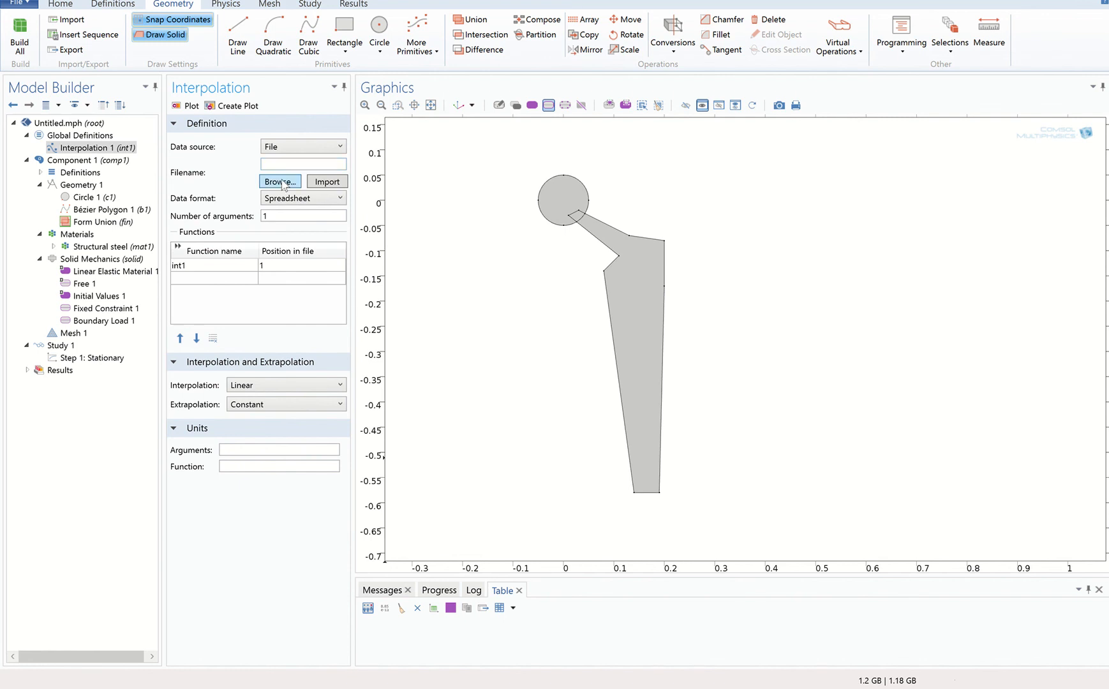
left_click(281, 182)
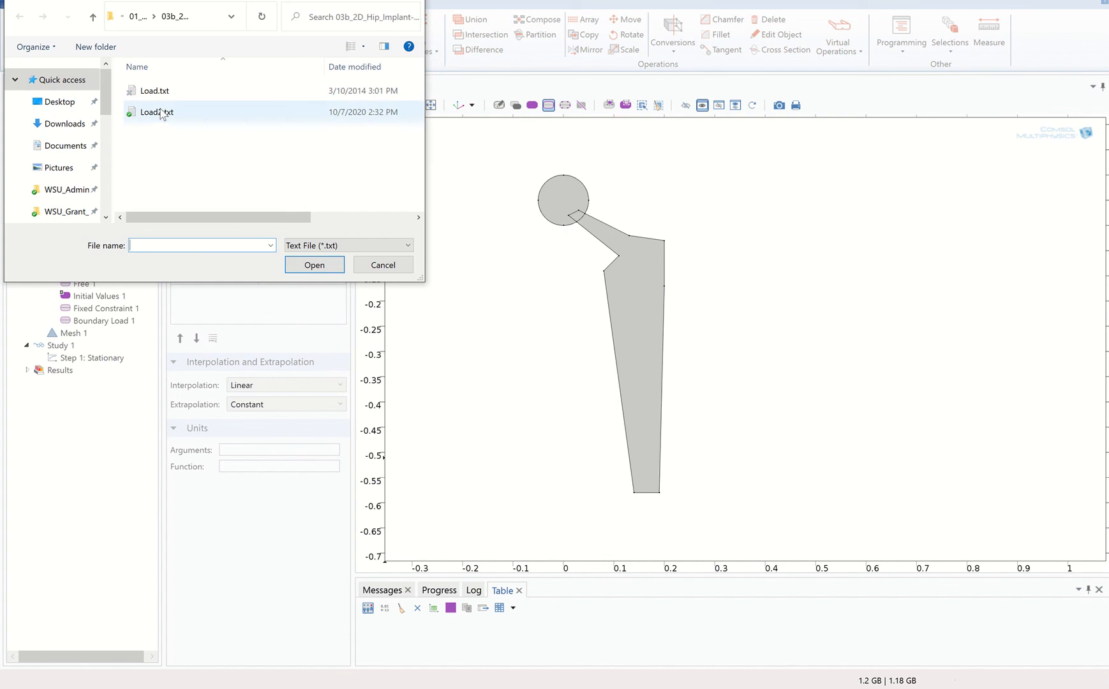
left_click(163, 114)
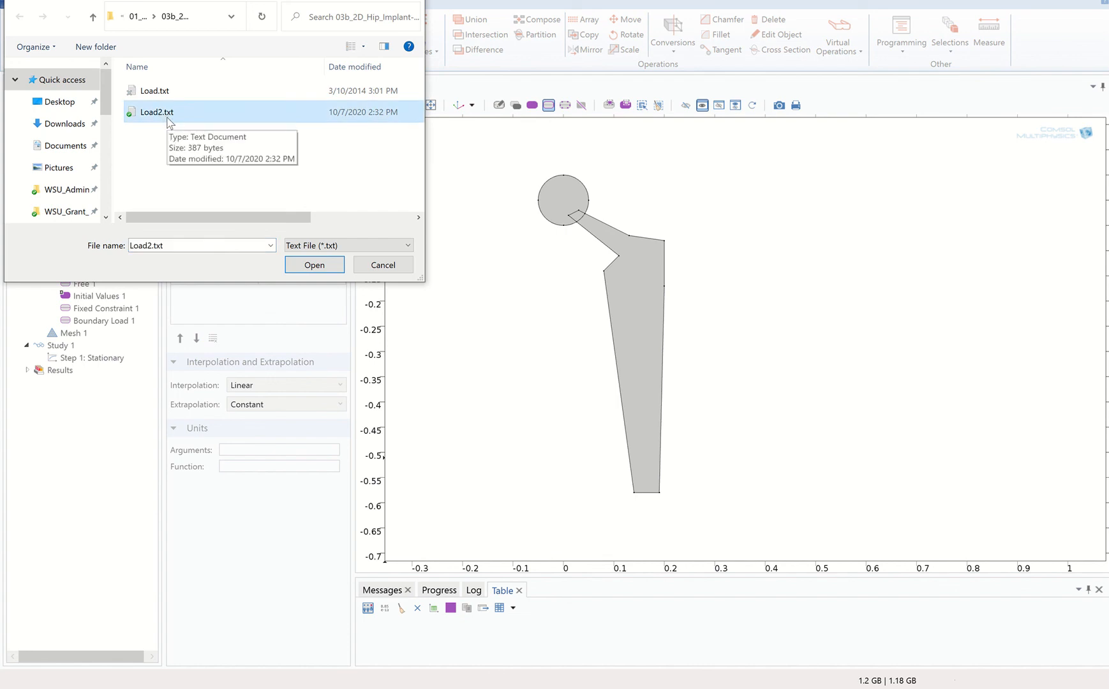
left_click(310, 267)
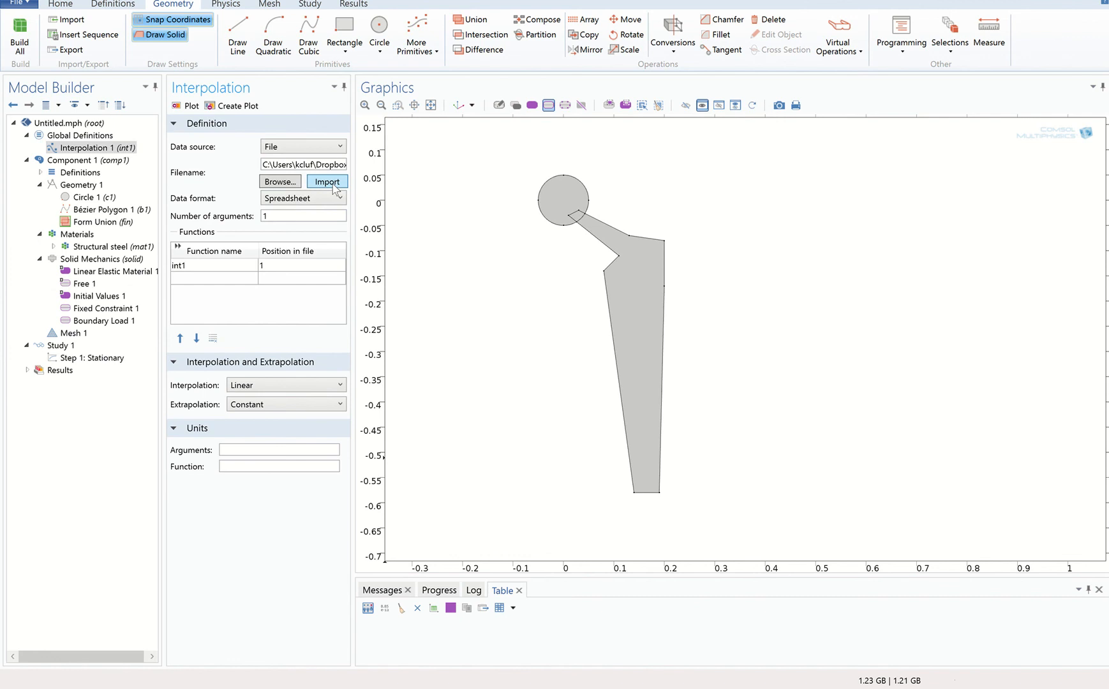
left_click(333, 184)
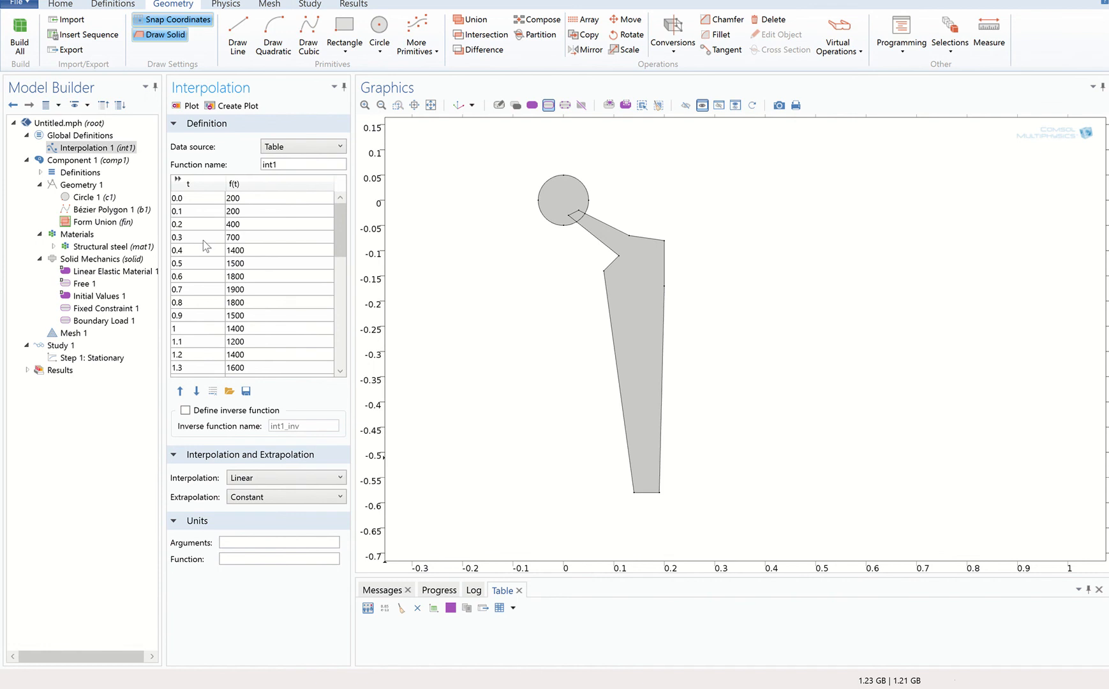
Plot the imported load curve and set the interpolation's function name to F.
left_click(189, 106)
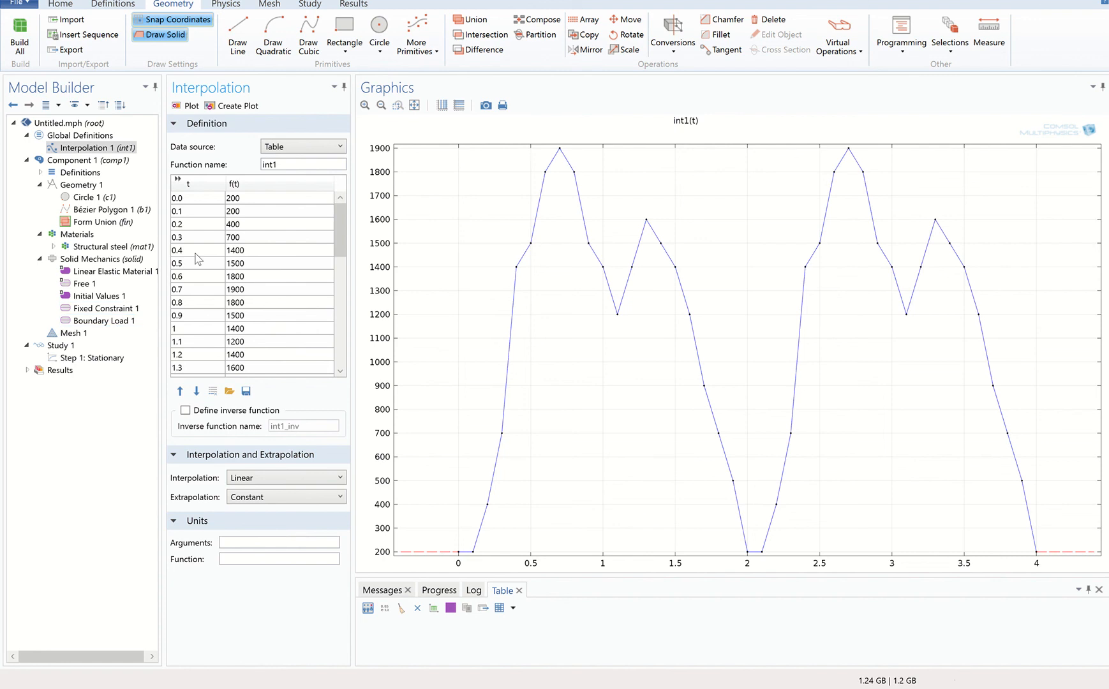
left_click(283, 164)
key("BackSpace")
key("BackSpace")
key("BackSpace")
left_click(100, 322)
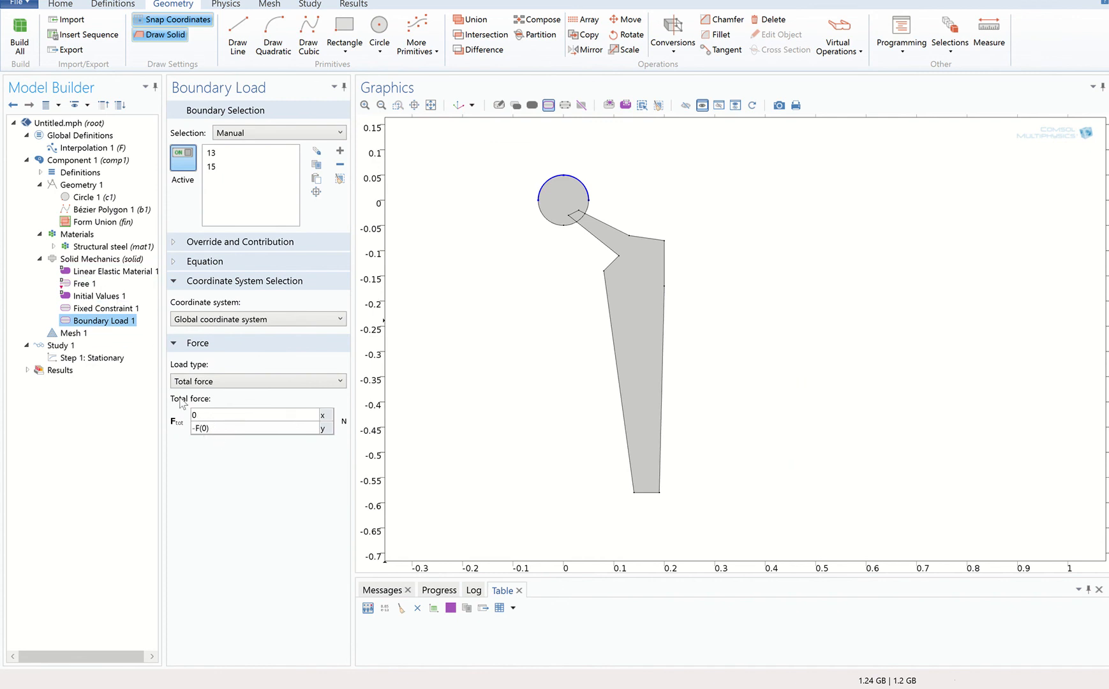
Build the physics-controlled mesh with Normal element size and compute Study 1.
left_click(73, 333)
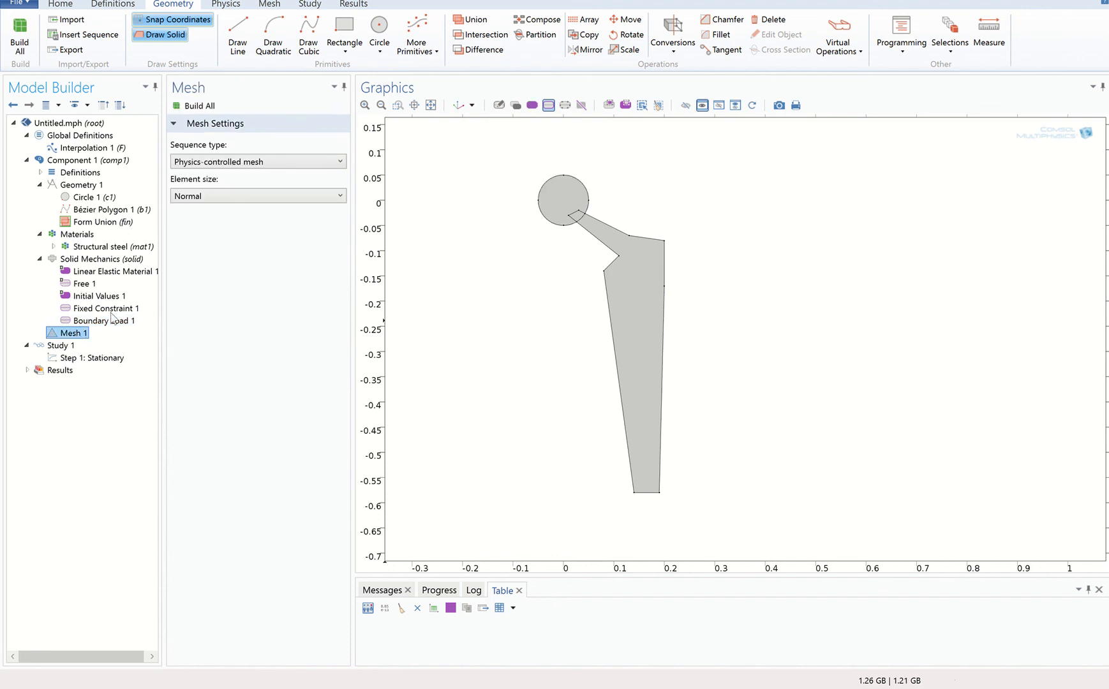
left_click(198, 105)
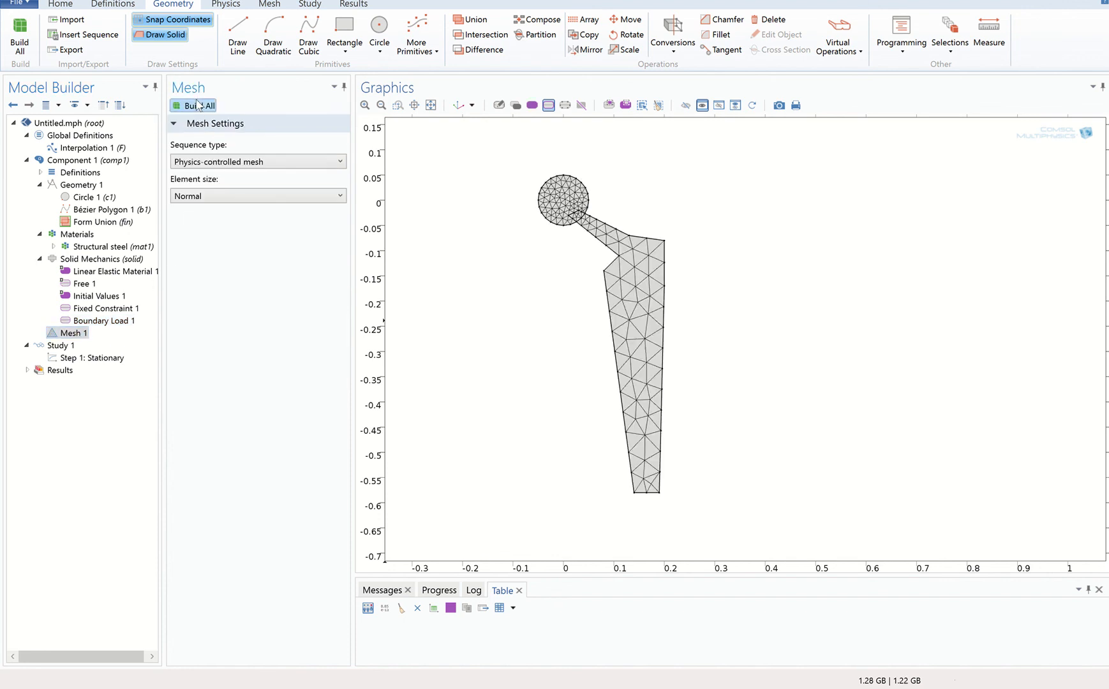
left_click(61, 345)
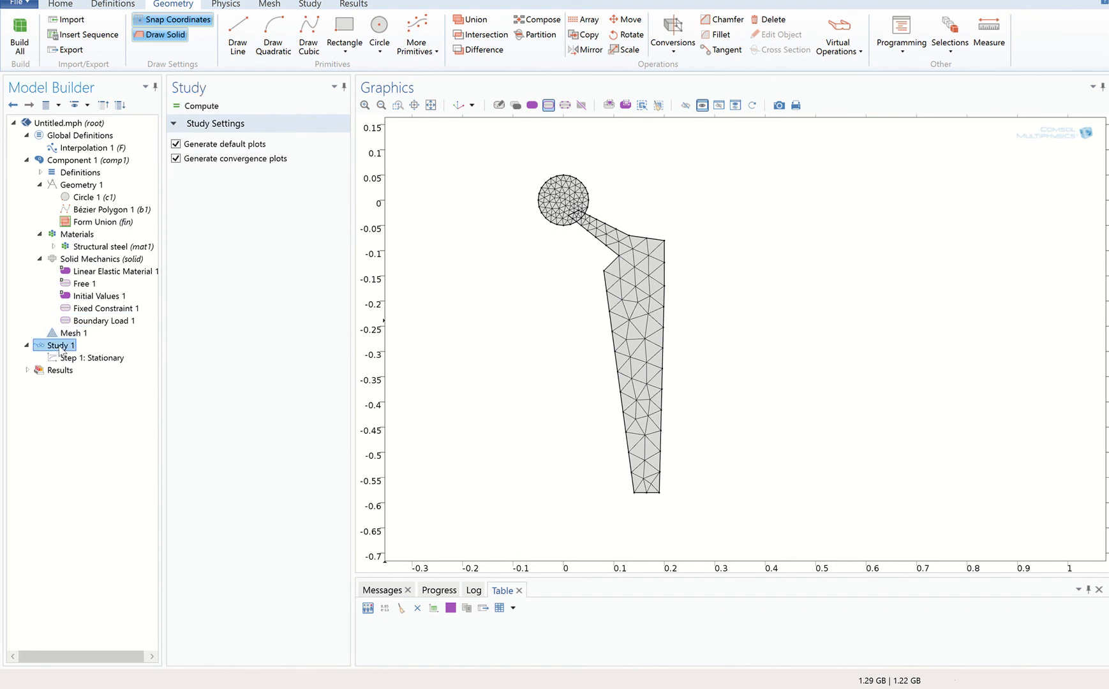
left_click(217, 106)
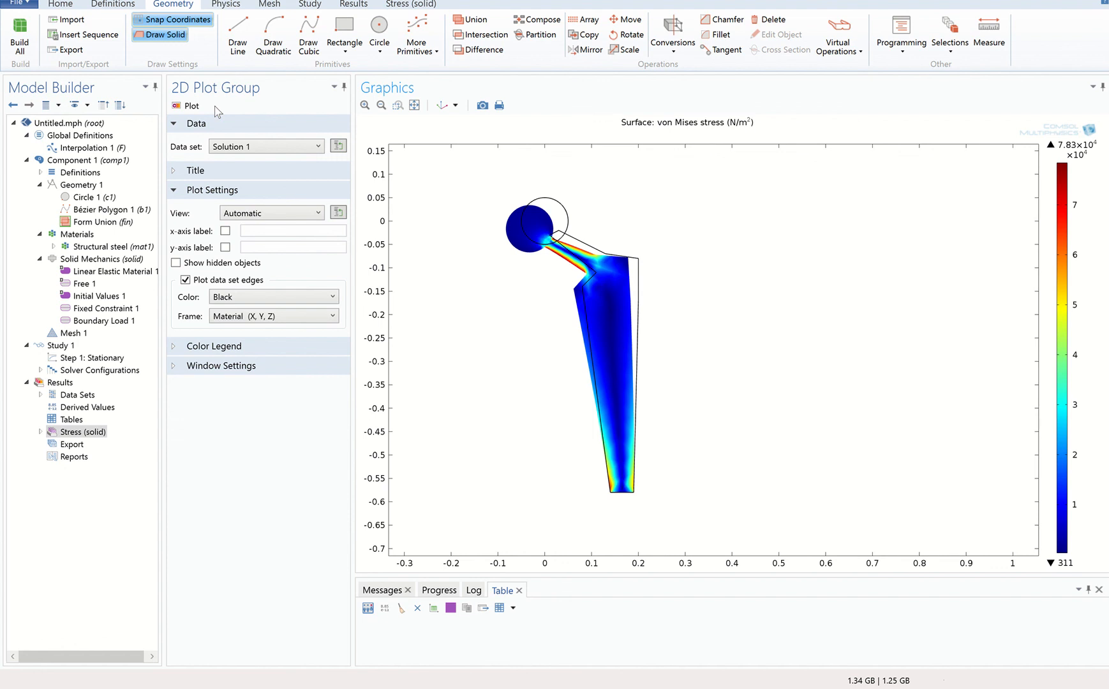
Review the time and force values in the table of interpolation function F.
left_click(104, 149)
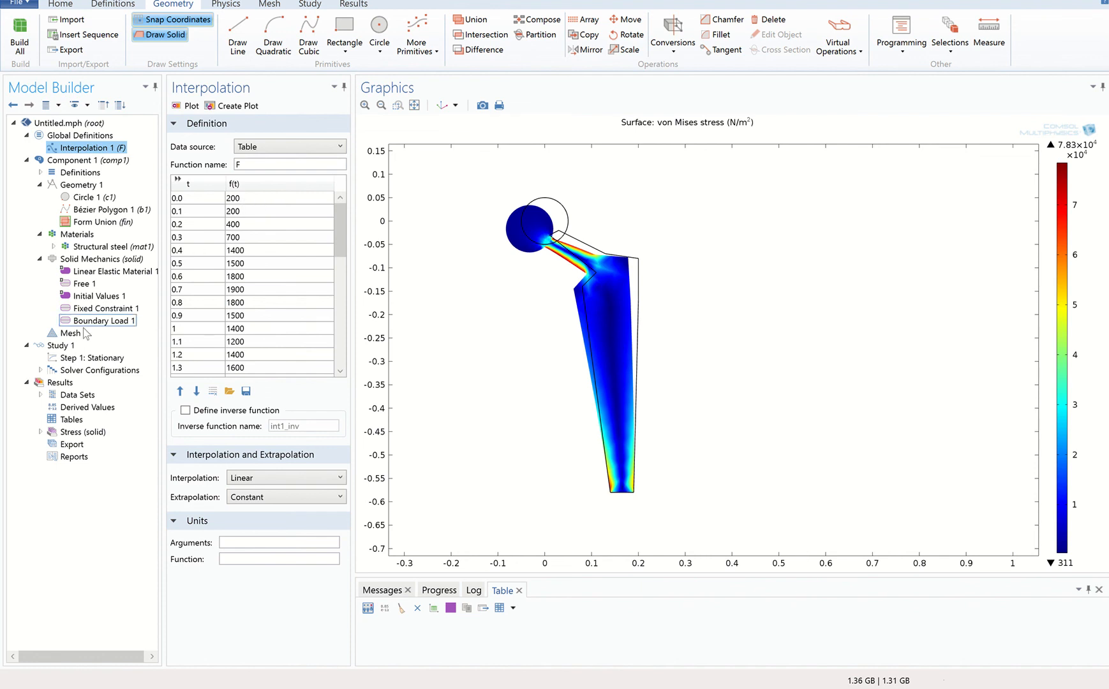
left_click(61, 345)
left_click_drag(340, 254, 351, 224)
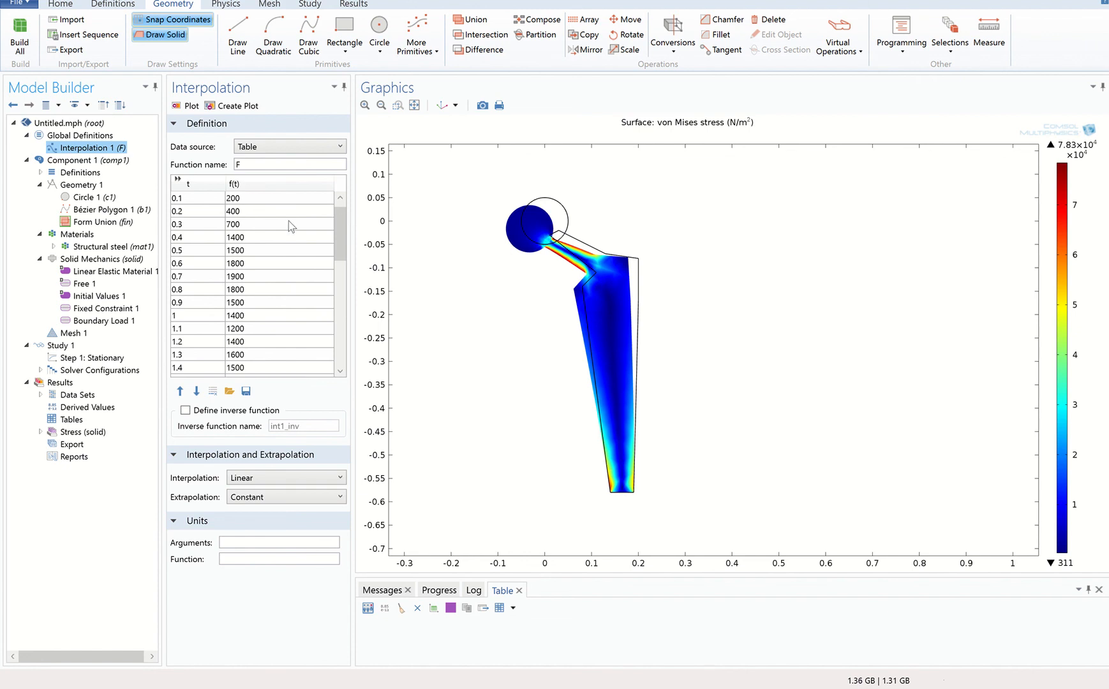
Add a second study of the preset type Time Dependent to the model and close the study list.
right_click(83, 126)
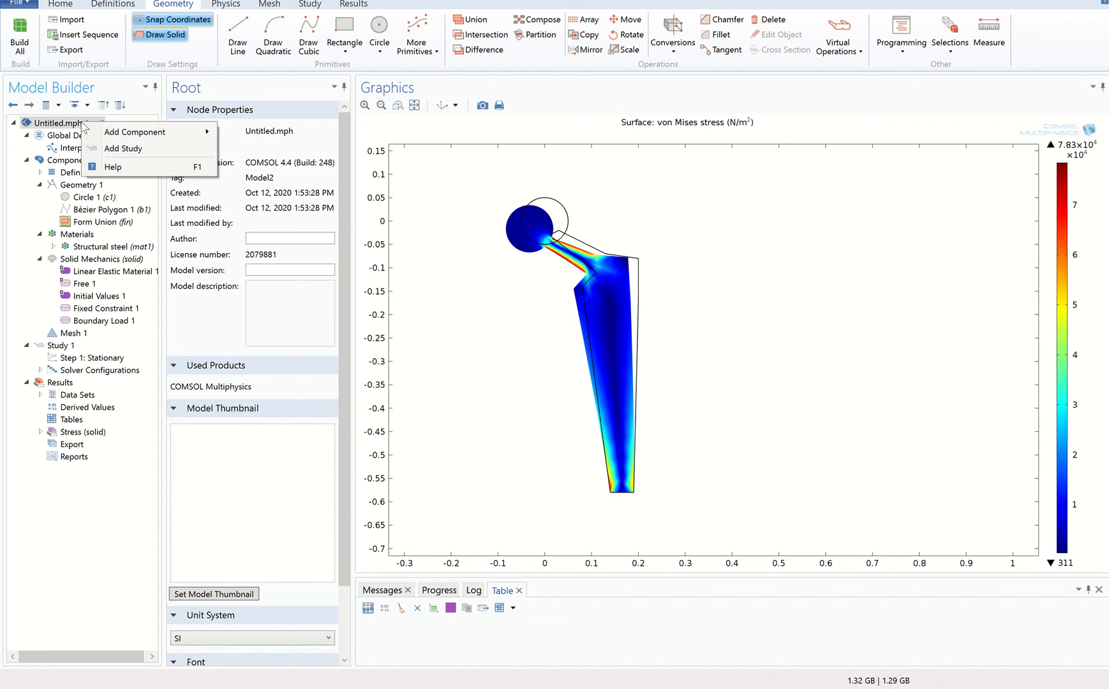
left_click(125, 152)
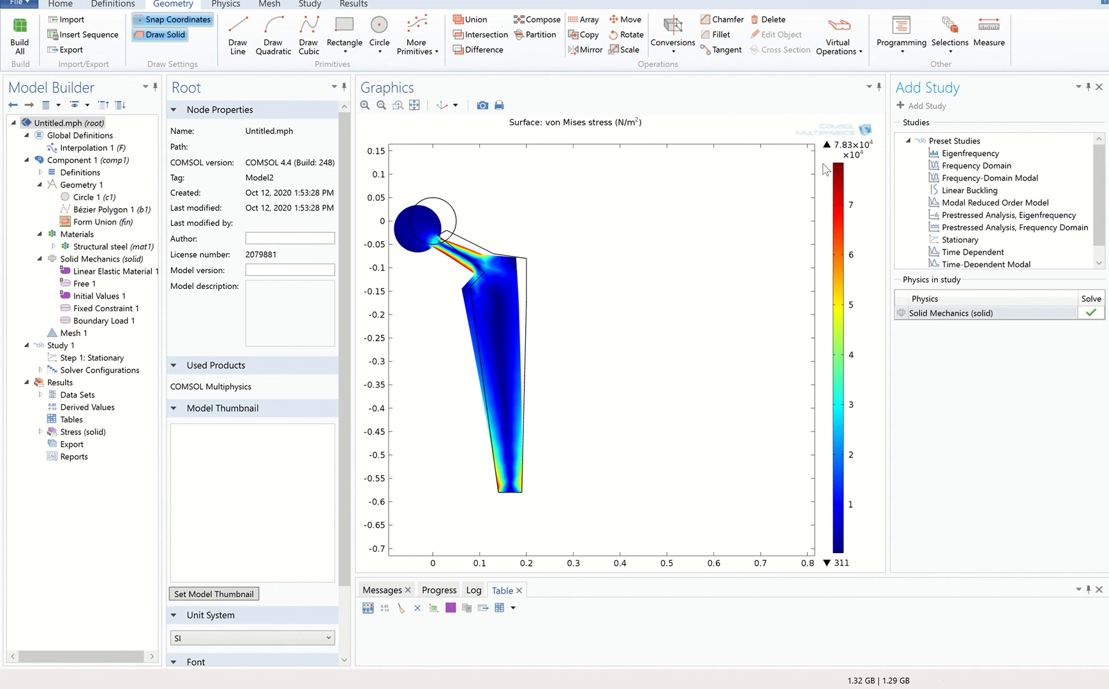
left_click(991, 253)
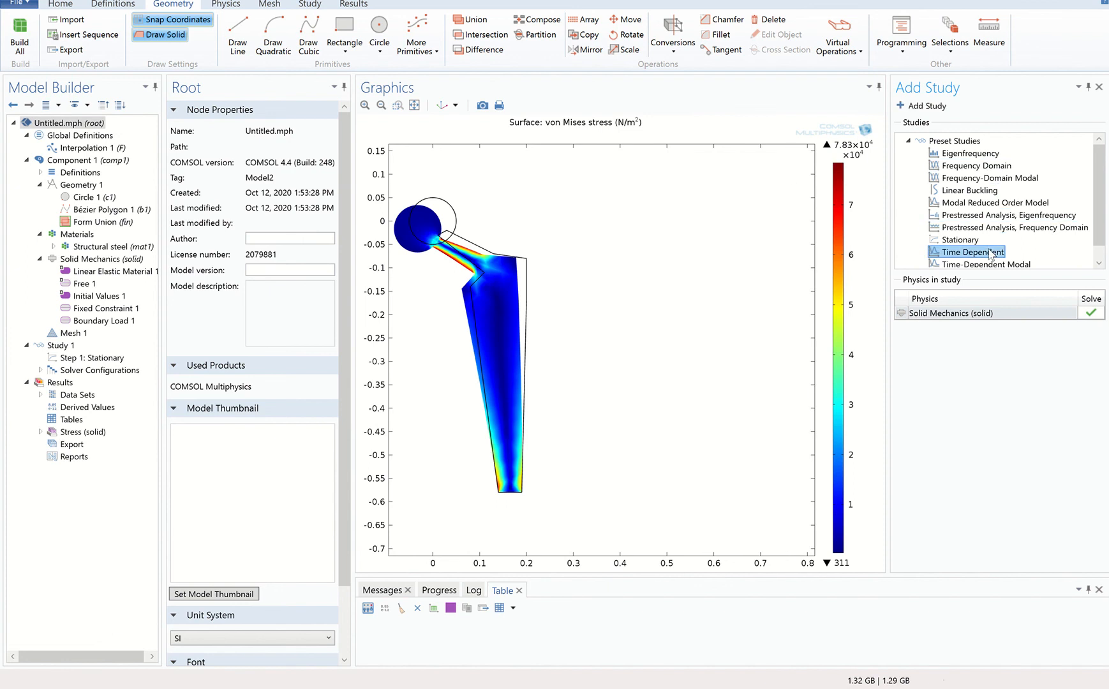
left_click(936, 107)
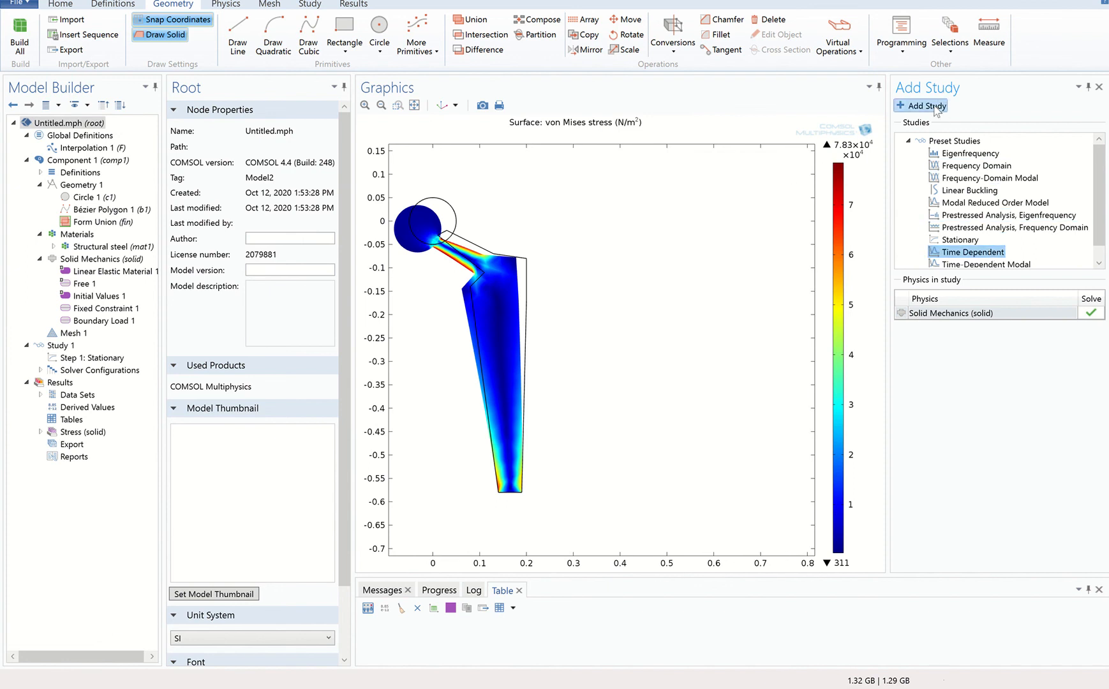
left_click(1099, 88)
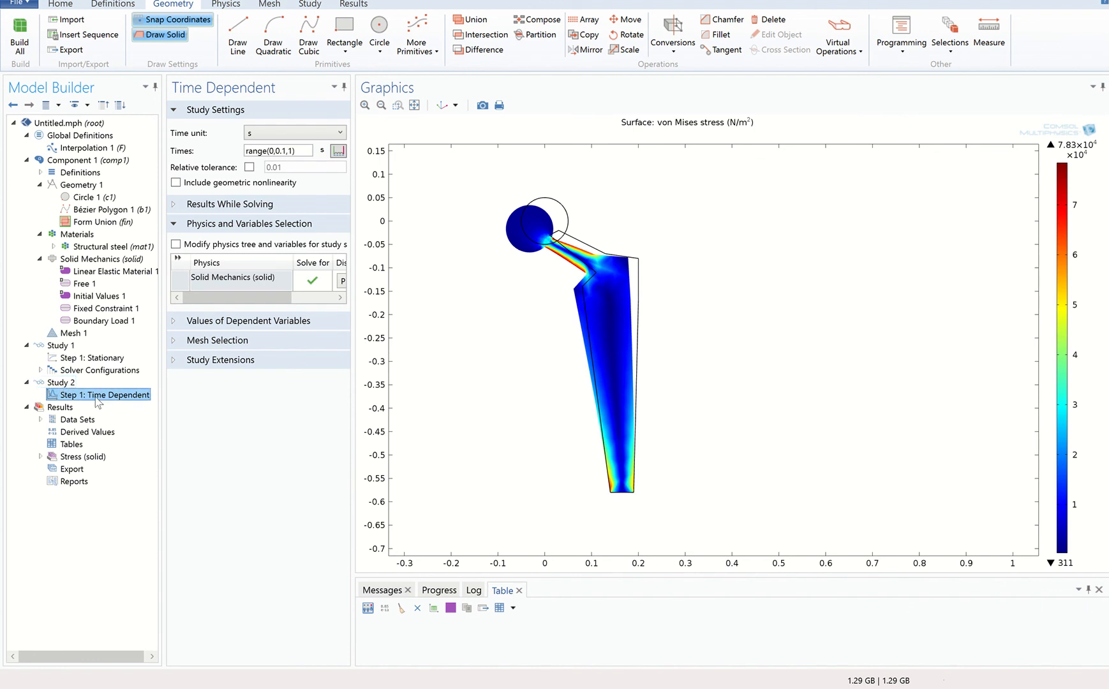
Set the time-dependent step's times to range(0,0.1,4) and enable plotting of Stress (solid) while solving.
left_click(285, 150)
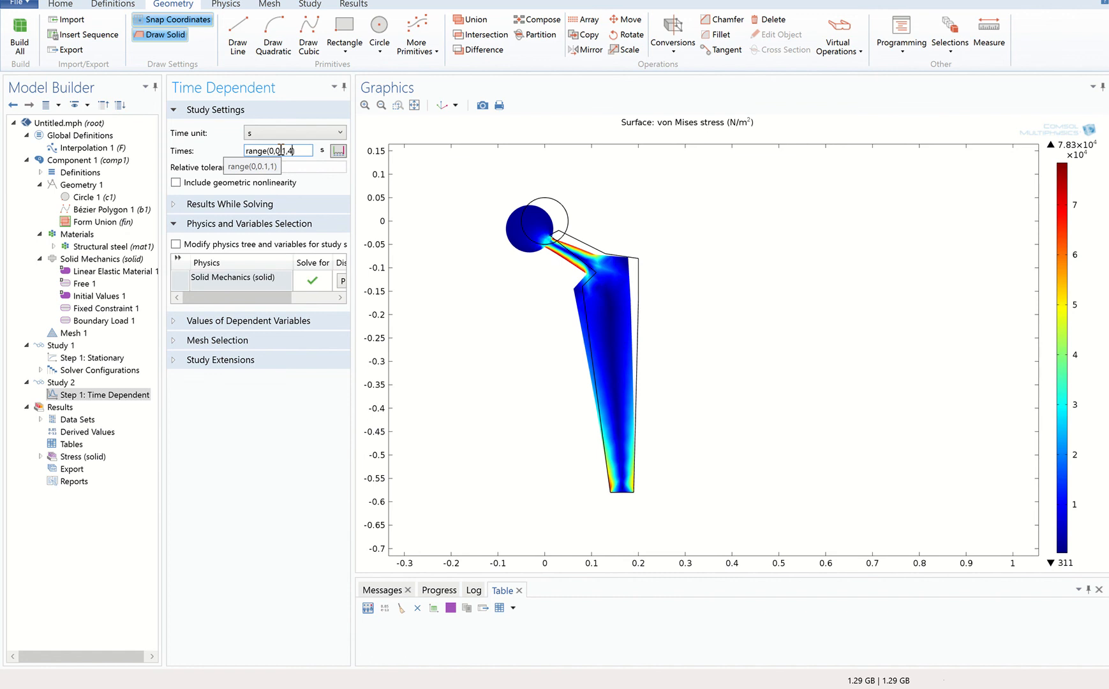
left_click(177, 206)
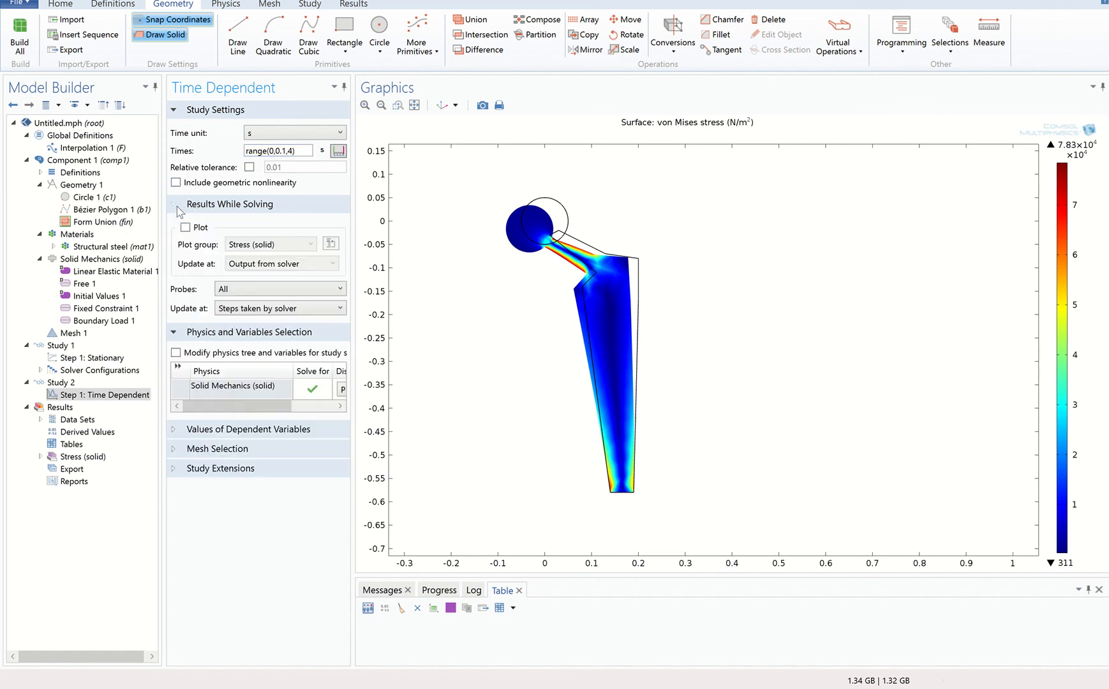
left_click(185, 228)
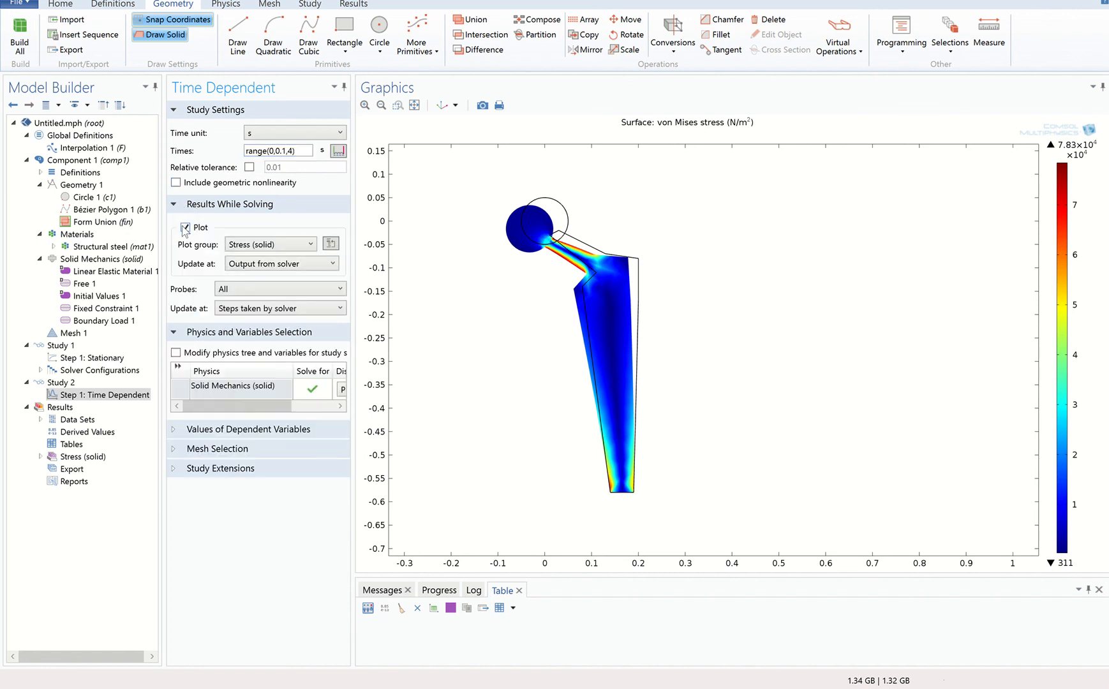
Take the initial values of variables solved for from a Solution, using Study 1, Stationary.
left_click(177, 434)
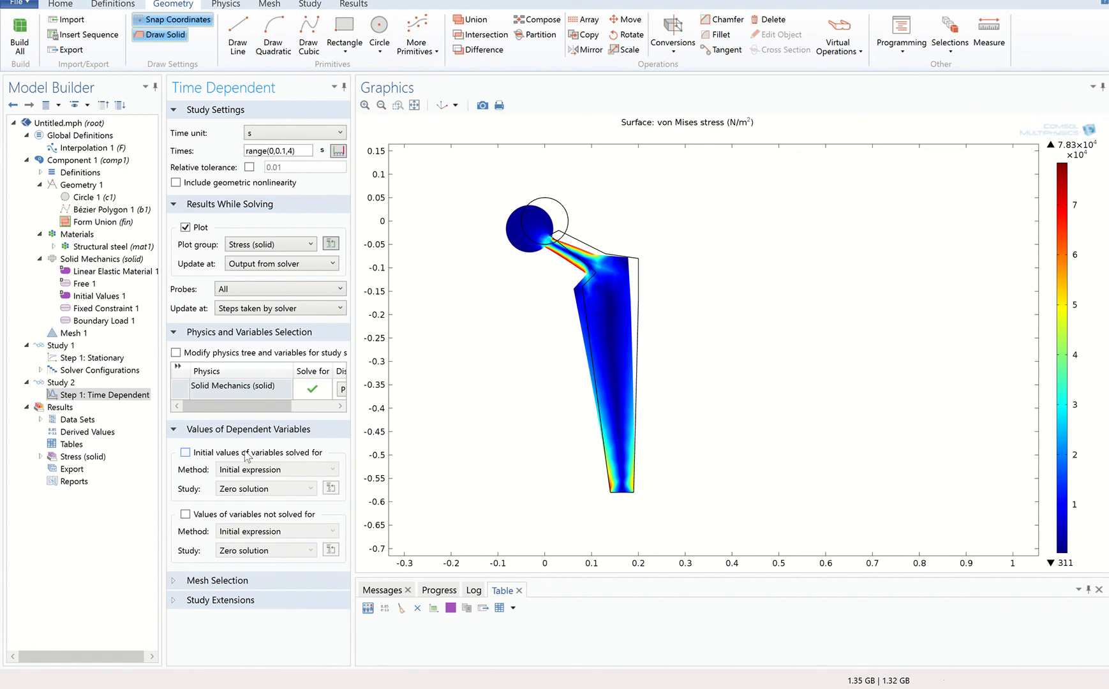
left_click(186, 453)
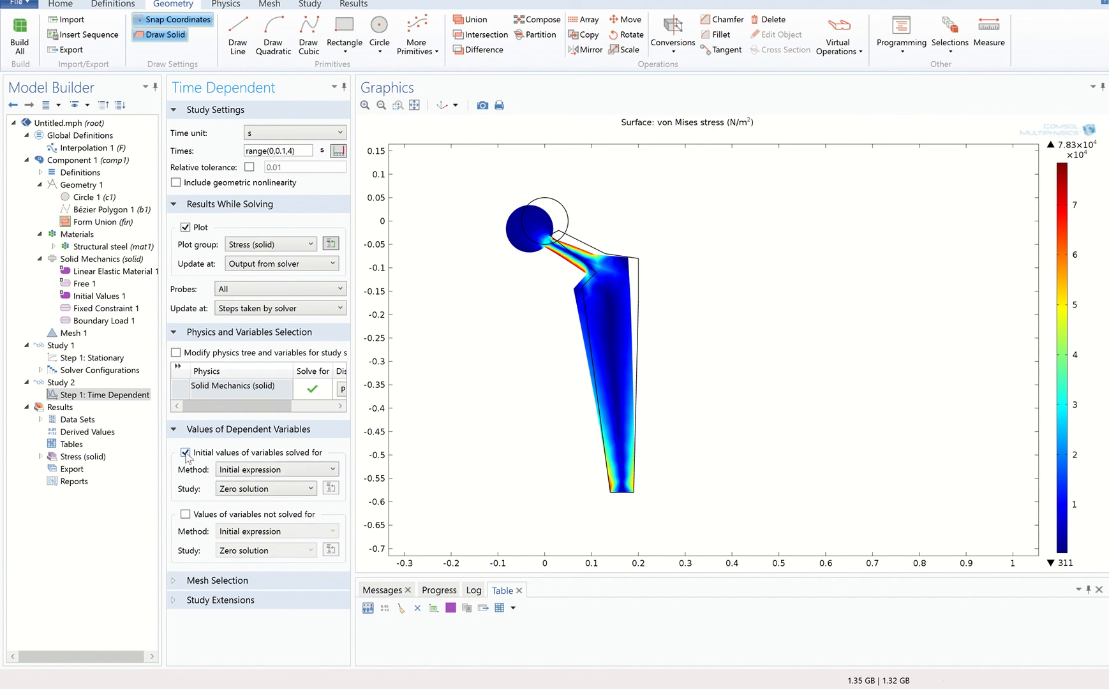
left_click(244, 472)
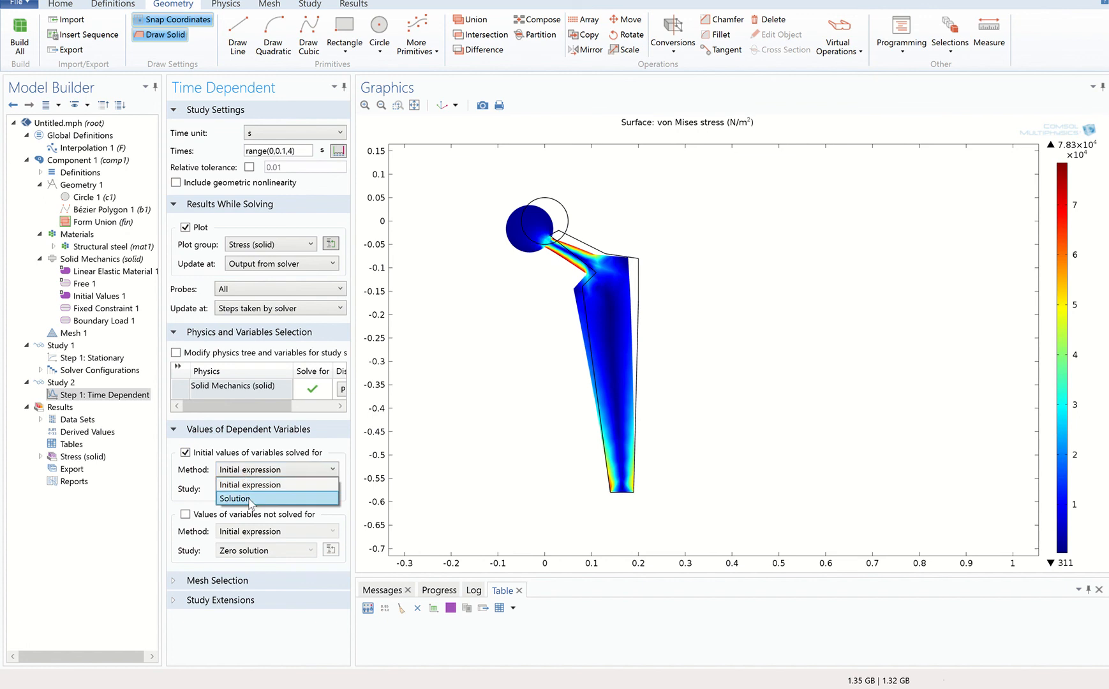
left_click(250, 499)
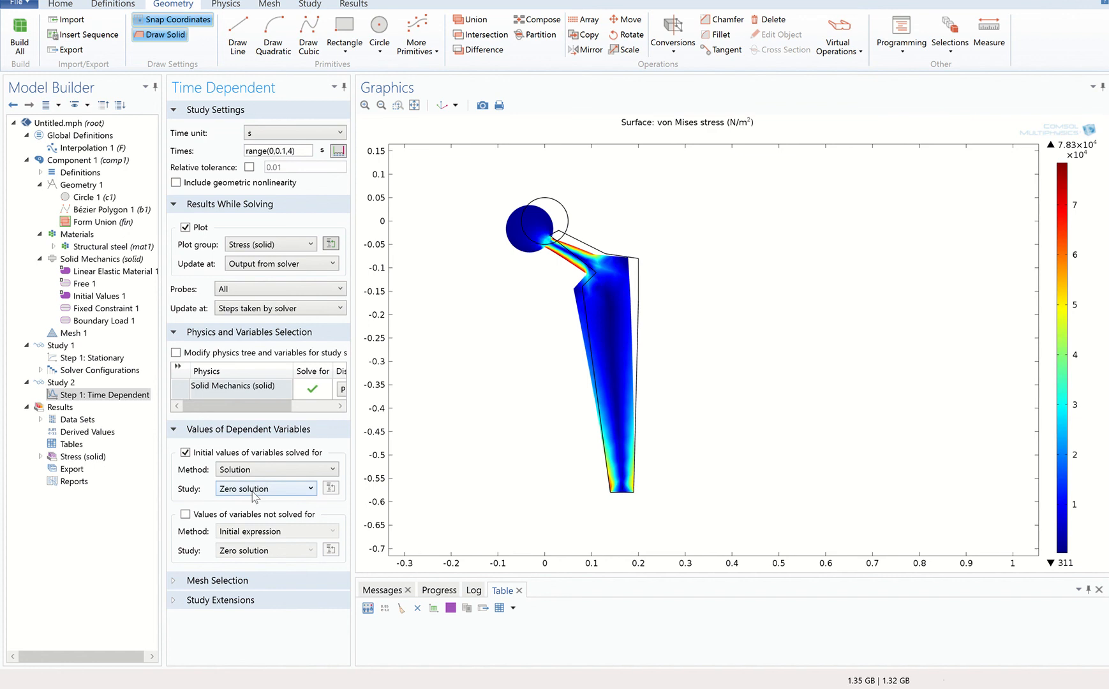
left_click(254, 490)
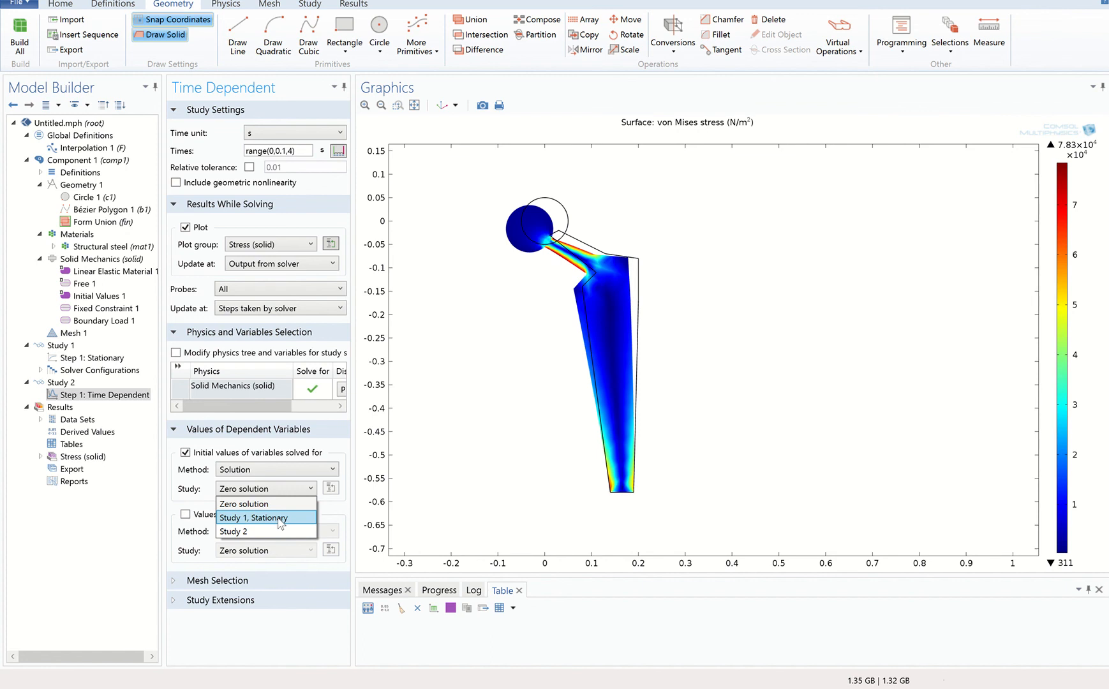
left_click(282, 519)
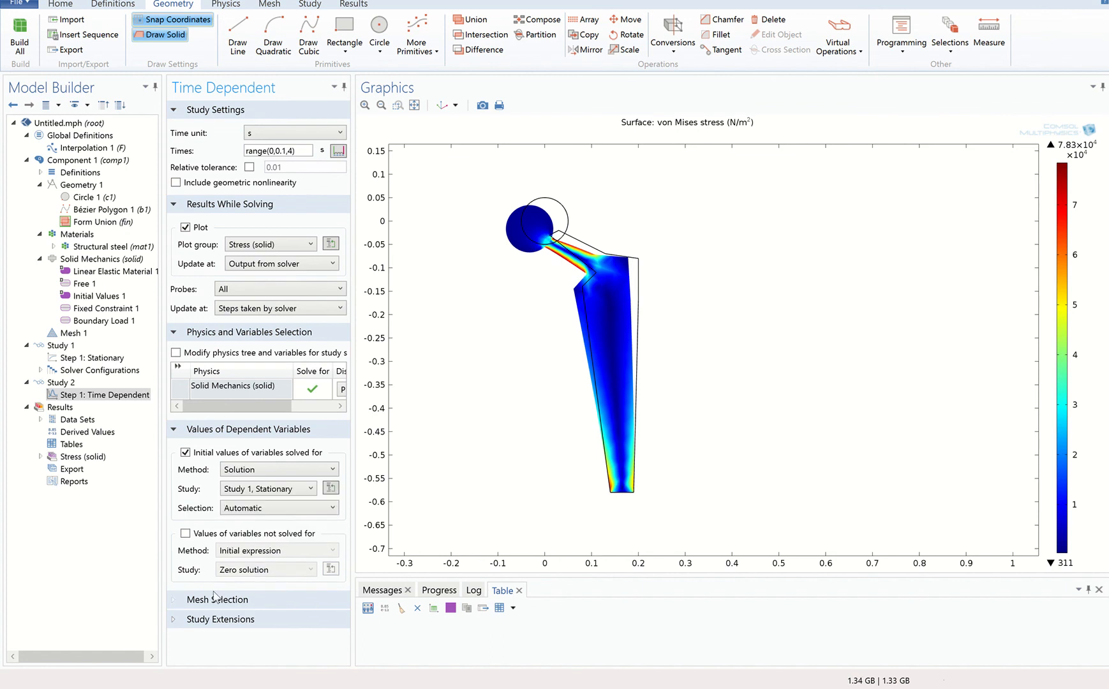
Take the values of variables not solved for from a Solution as well, using Study 1, Stationary.
left_click(187, 535)
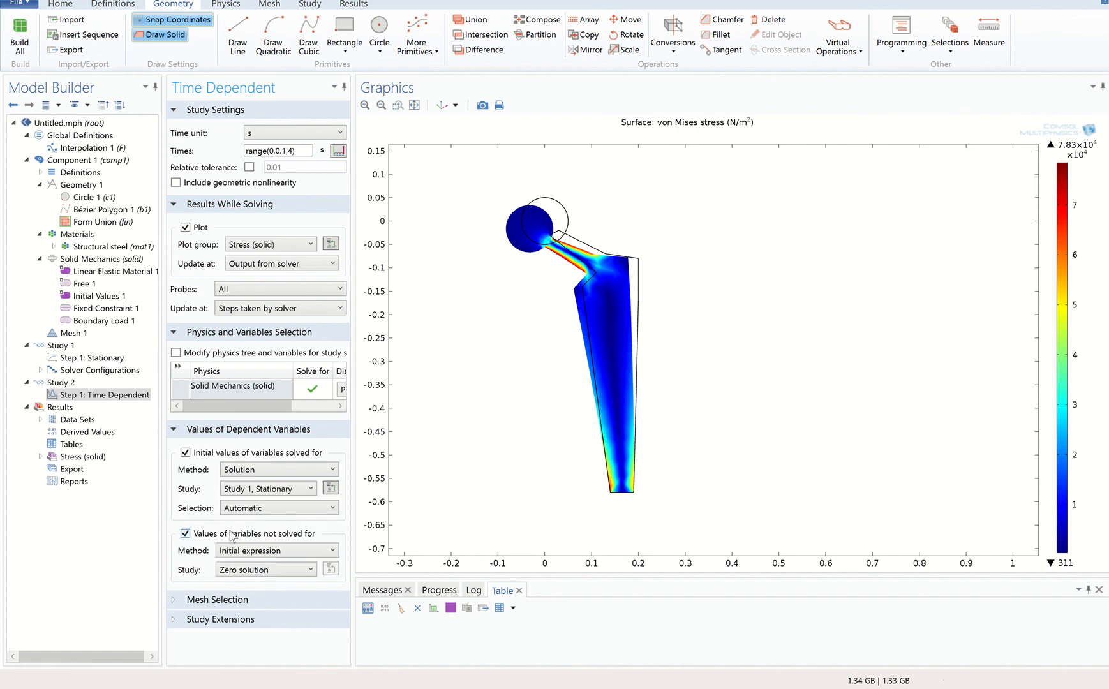
left_click(250, 557)
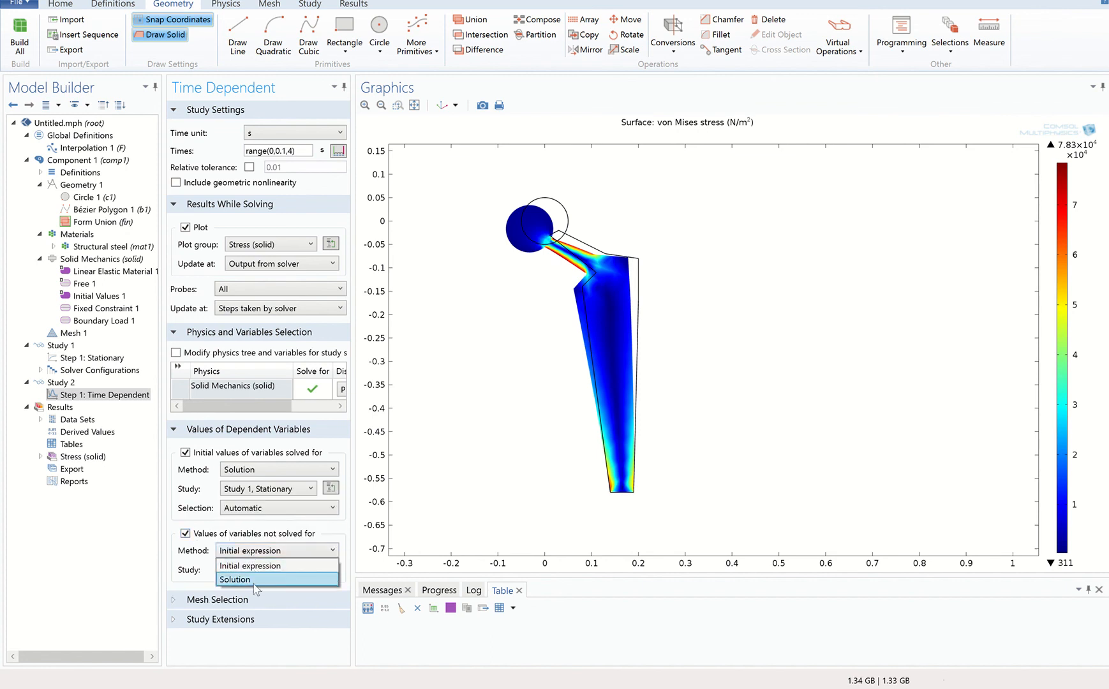
left_click(257, 576)
left_click(264, 570)
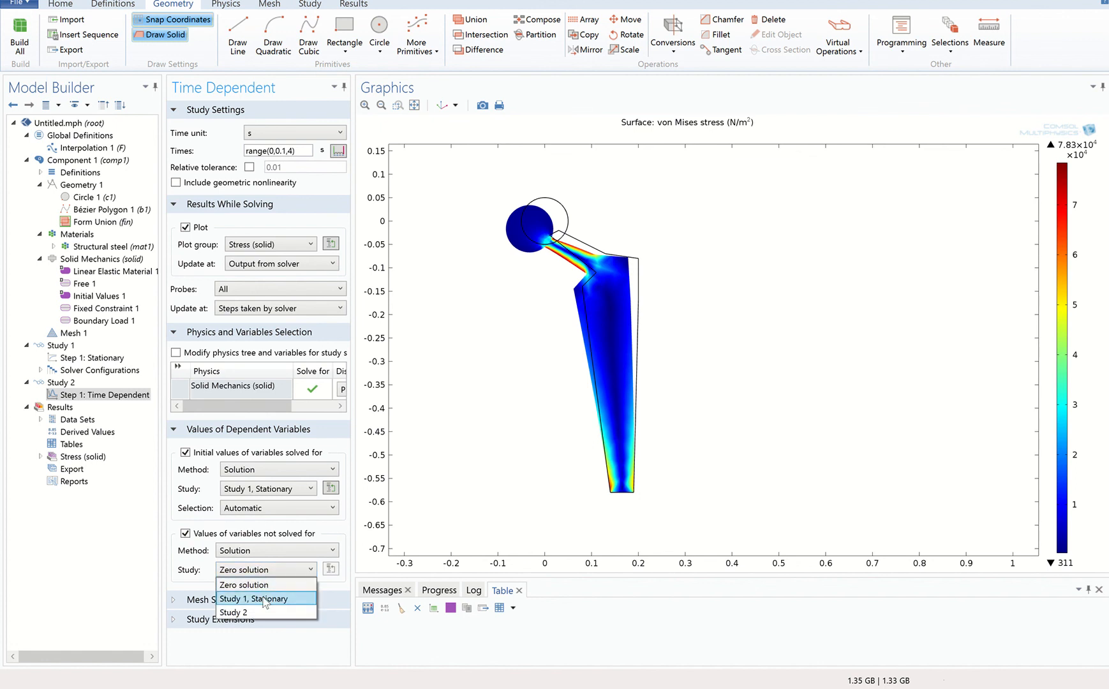
left_click(265, 599)
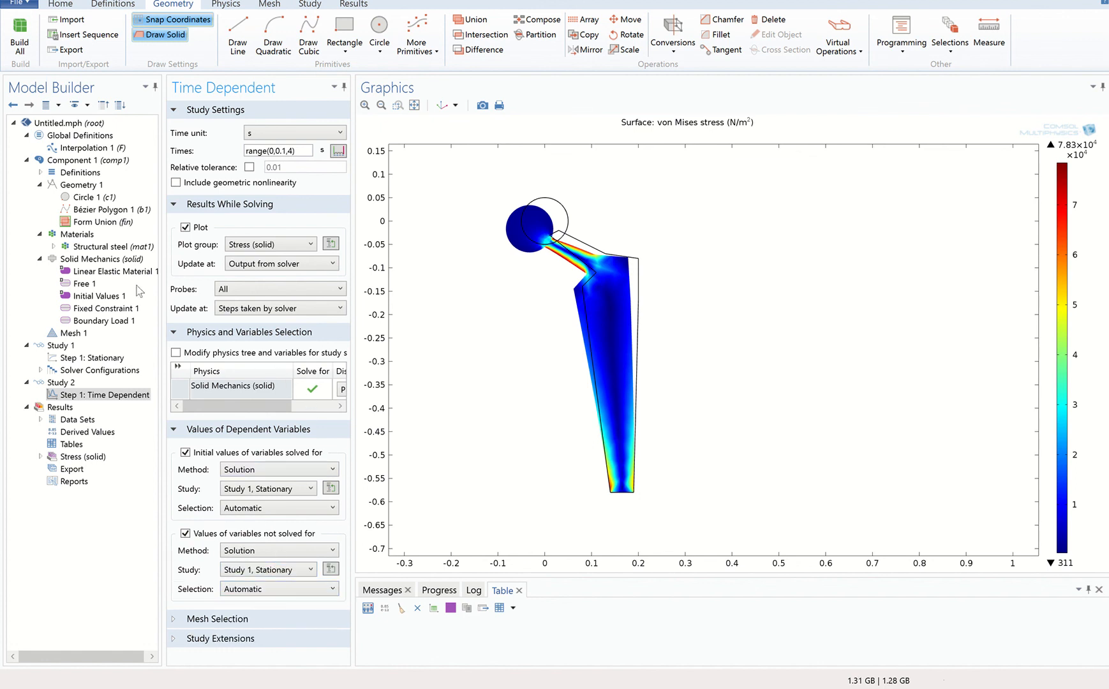
Set the y component of Boundary Load 1's total force to -F(t).
left_click(96, 321)
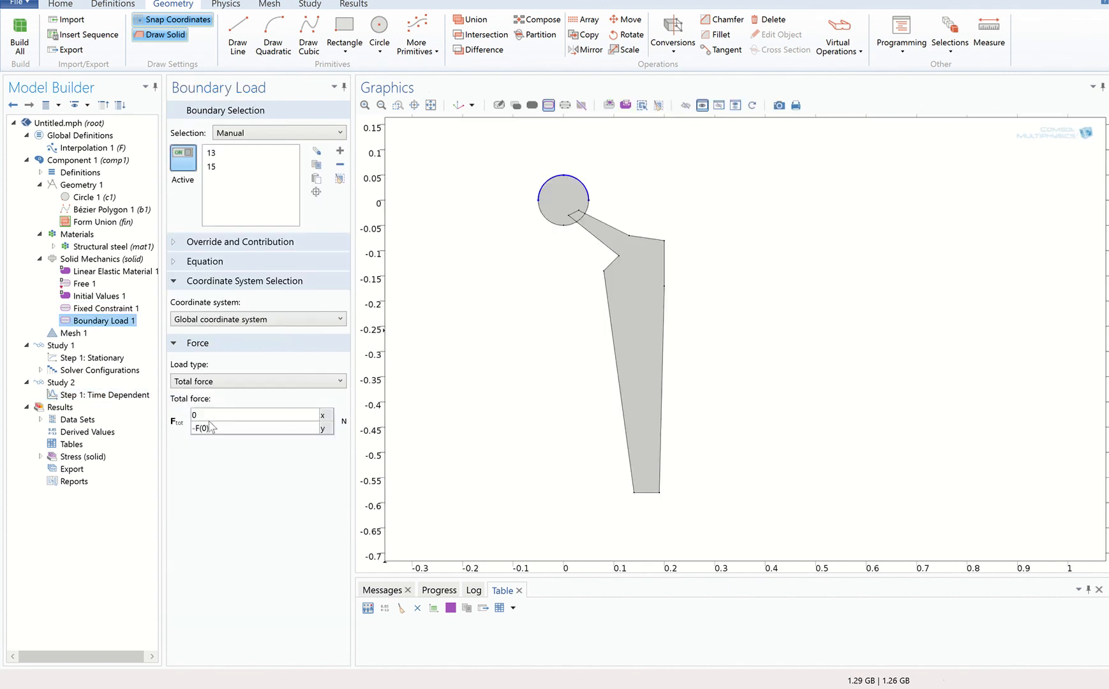
left_click(205, 426)
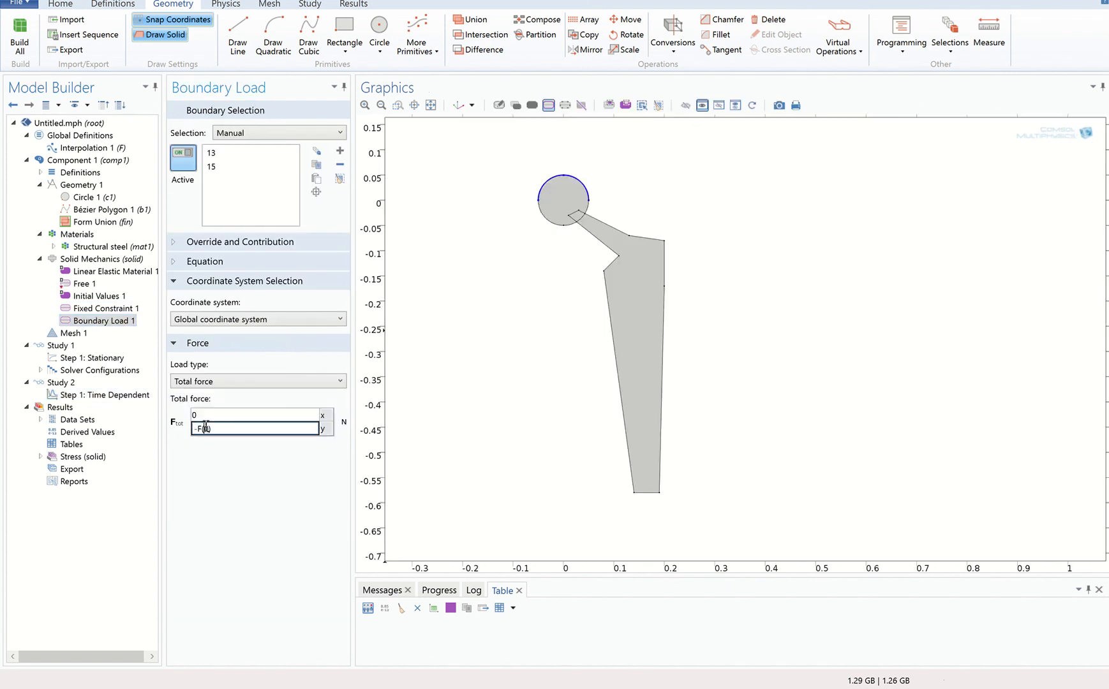
left_click(246, 480)
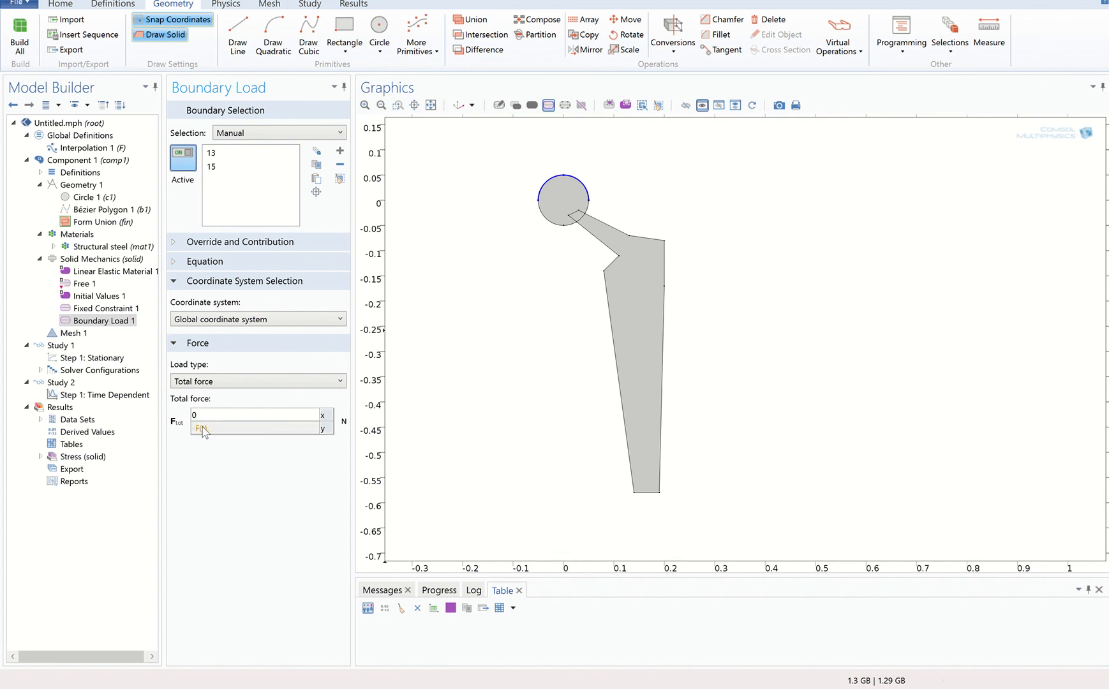
Check the table of interpolation function F through its last time value and compute Study 2.
left_click(93, 147)
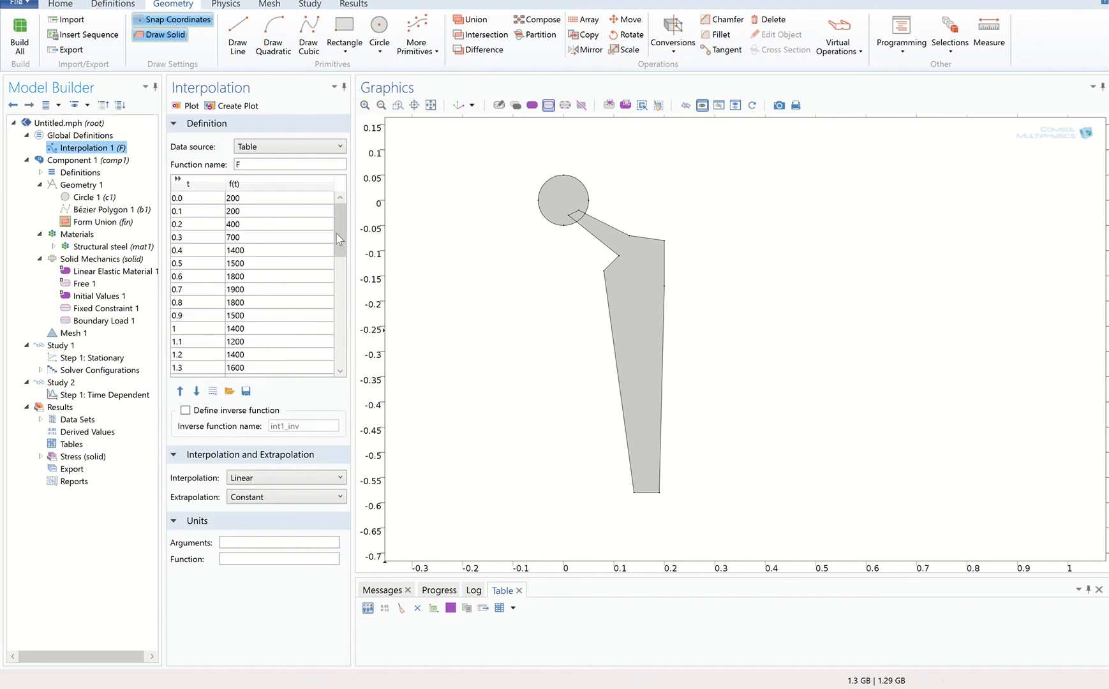
left_click_drag(341, 252, 350, 351)
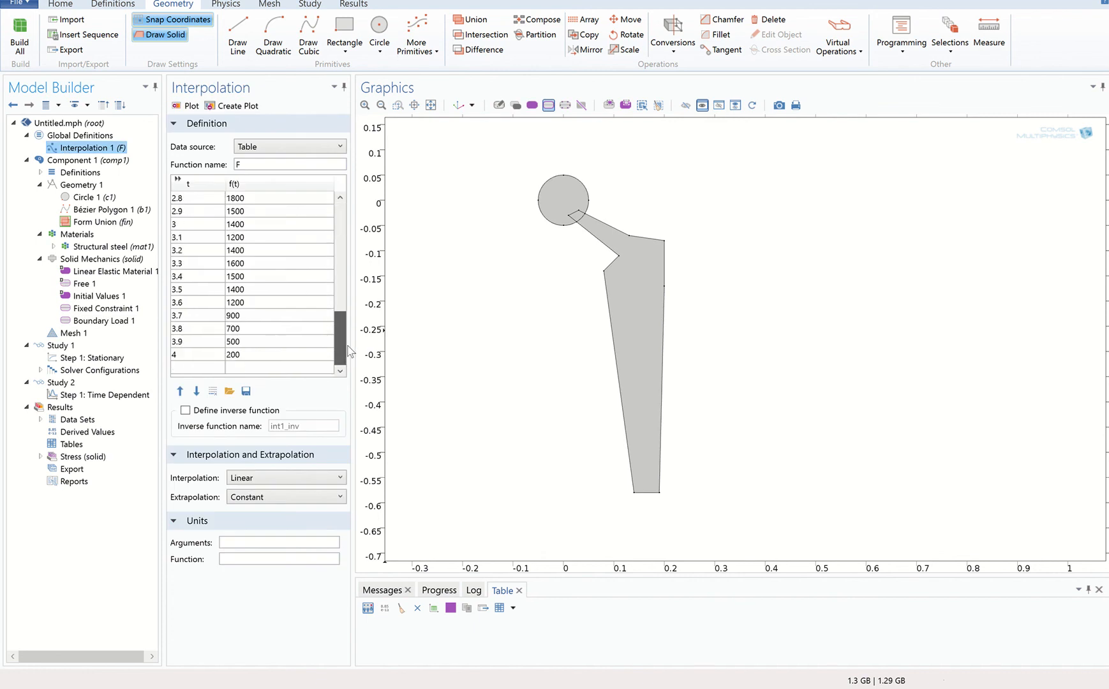
left_click(60, 382)
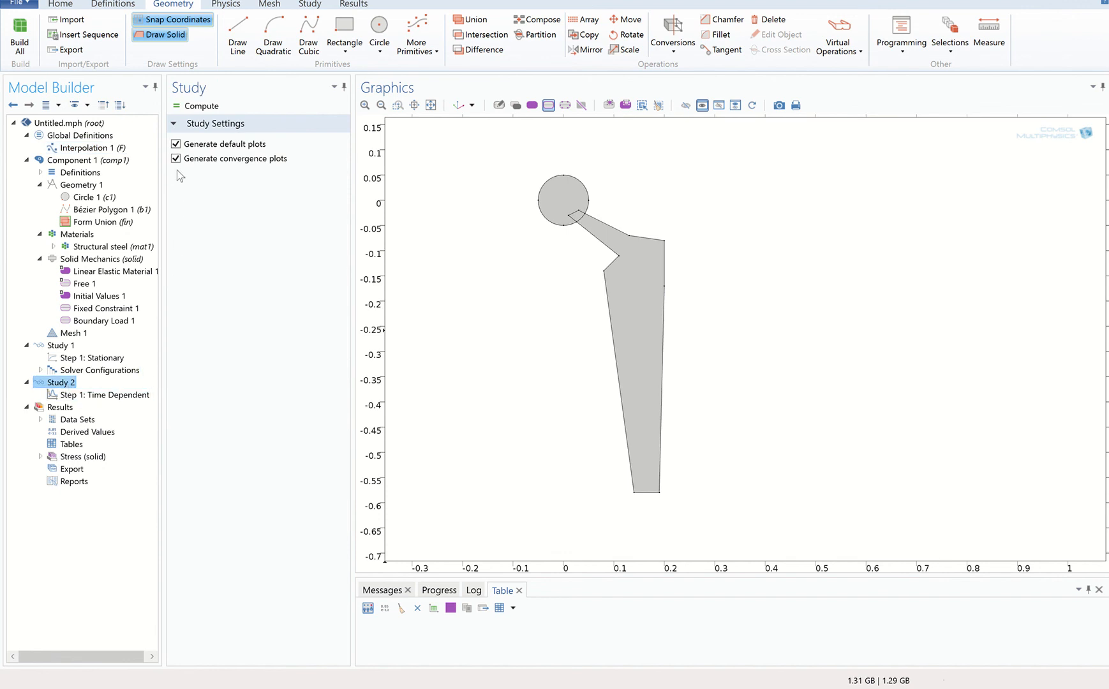
left_click(190, 106)
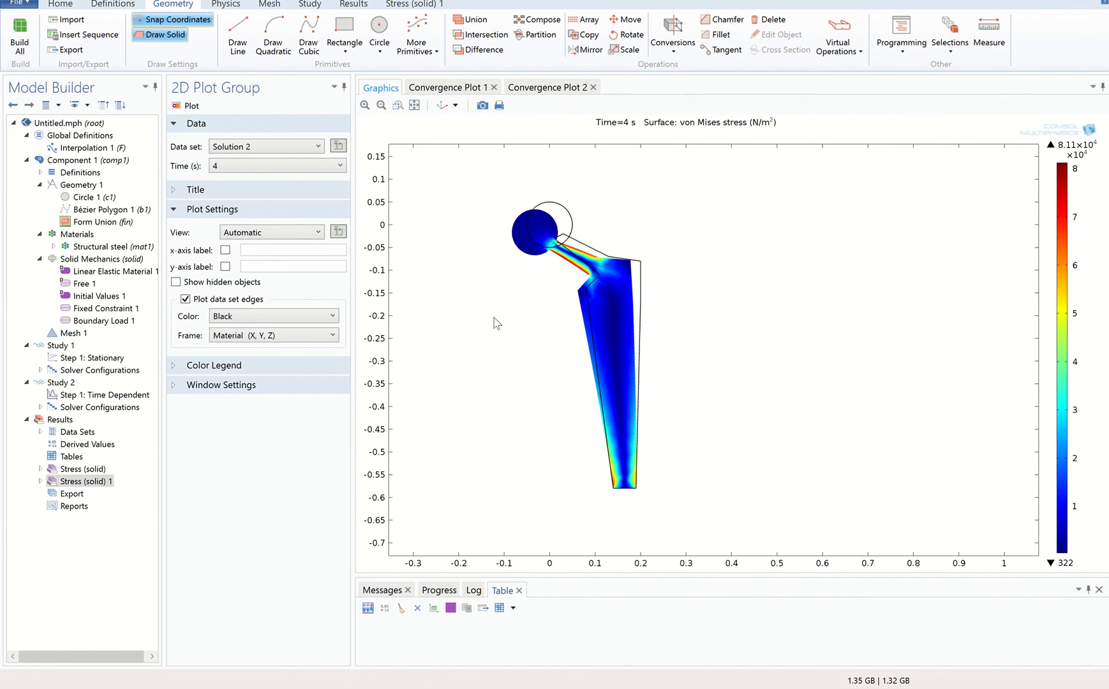
Create an animation player for the time-dependent stress plot, Stress (solid) 1.
left_click(408, 5)
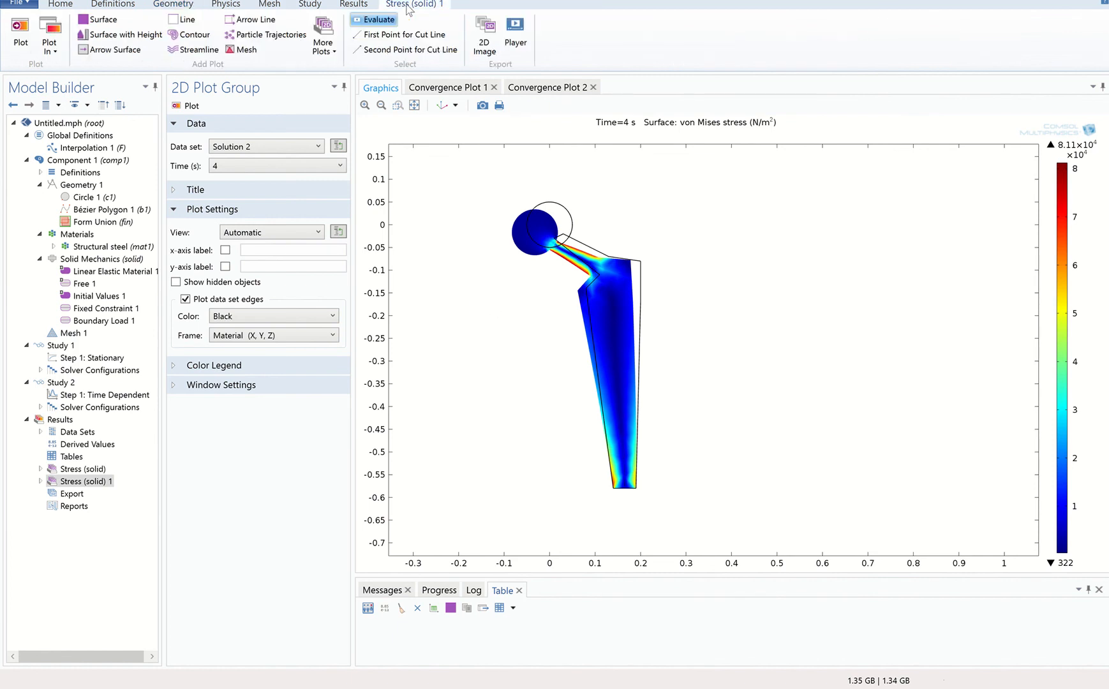
left_click(517, 41)
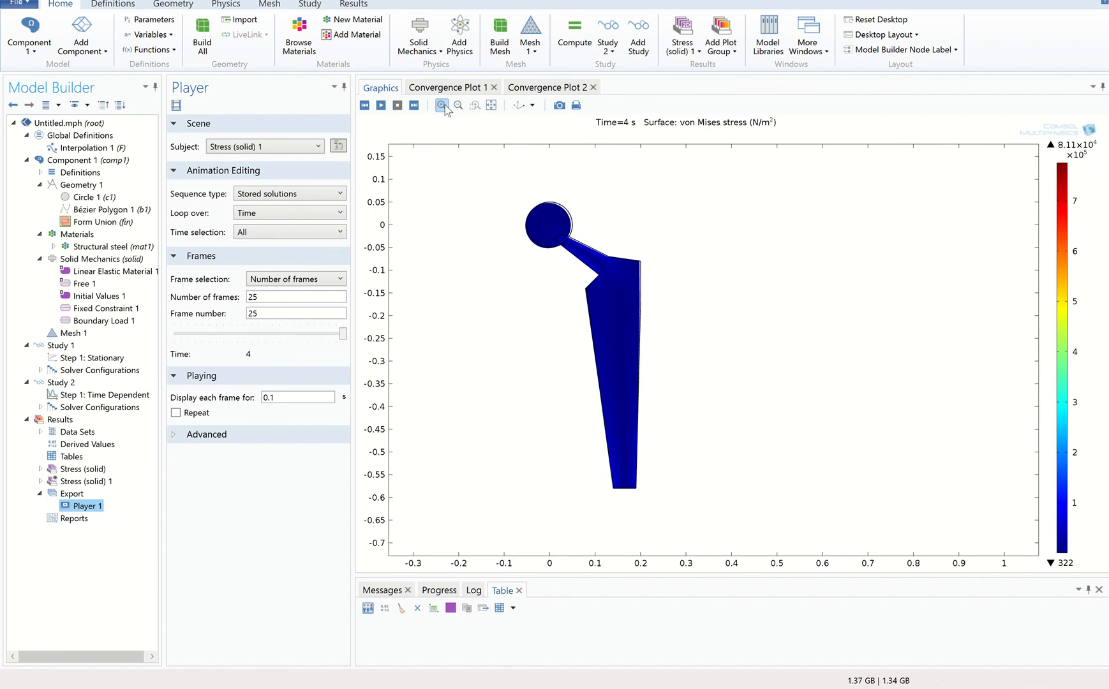
left_click(490, 105)
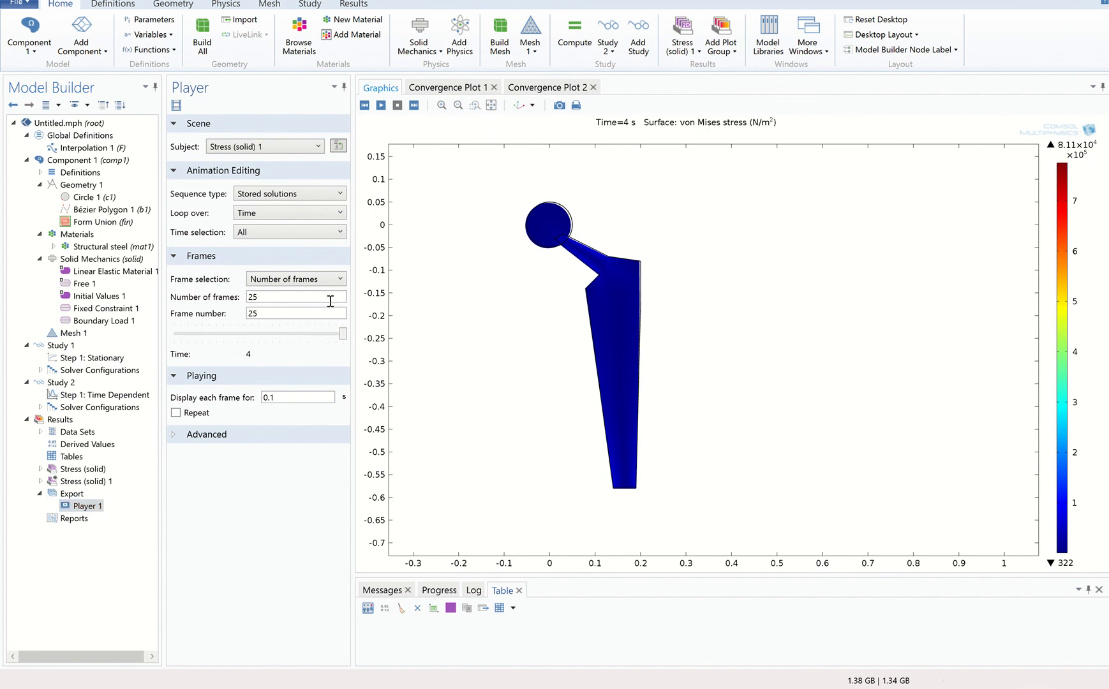
Create a second player for Stress (solid) 1 with the hip fitted in view, enable Repeat, and play and stop the animation.
left_click(87, 481)
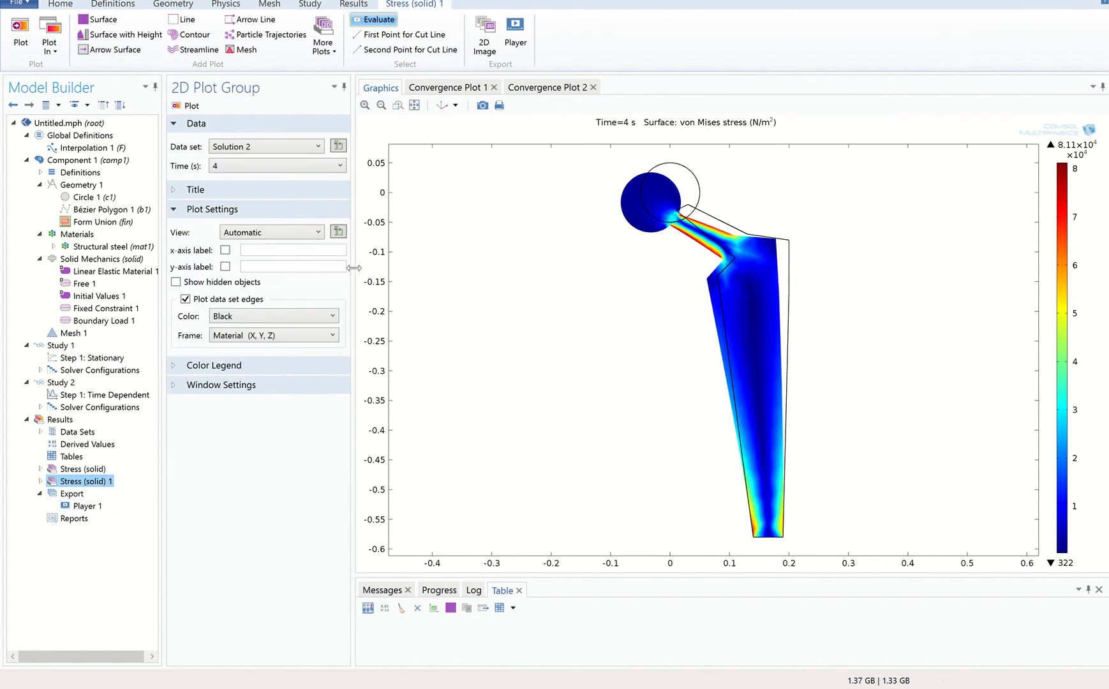
left_click(414, 105)
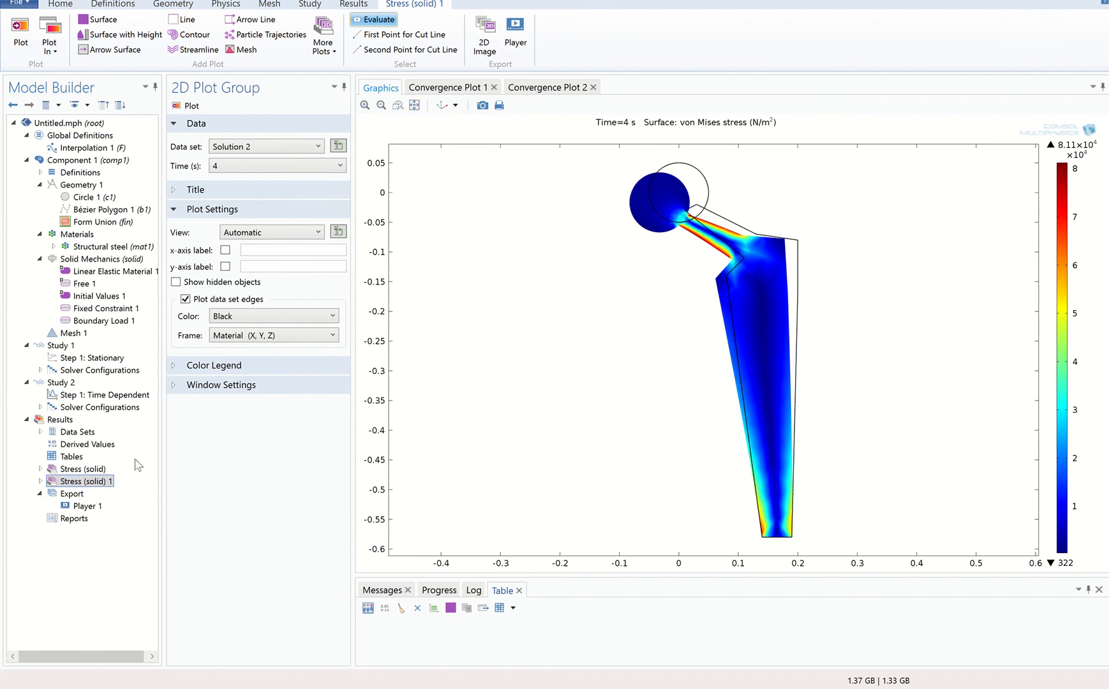
left_click(514, 35)
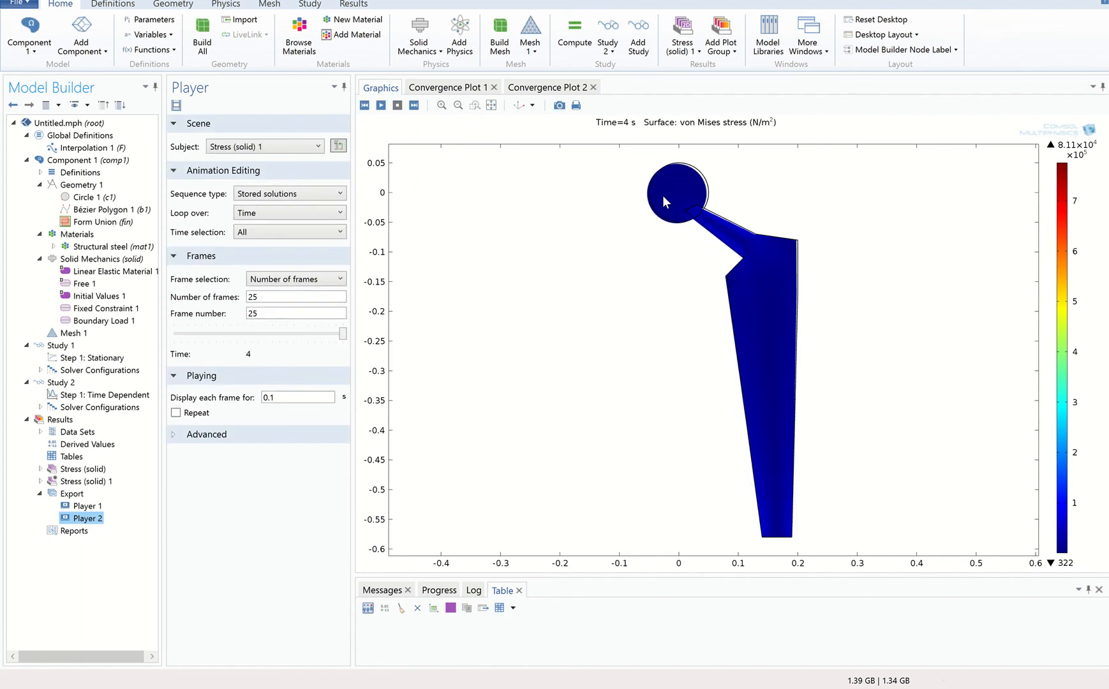
left_click(177, 413)
left_click(381, 105)
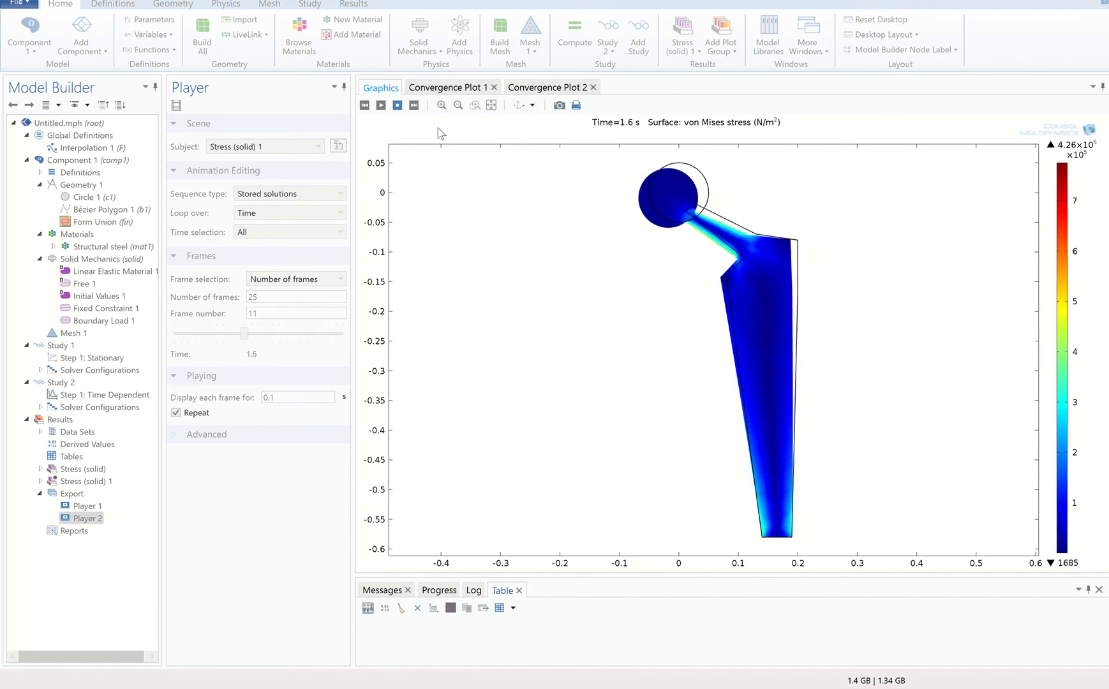
left_click(397, 104)
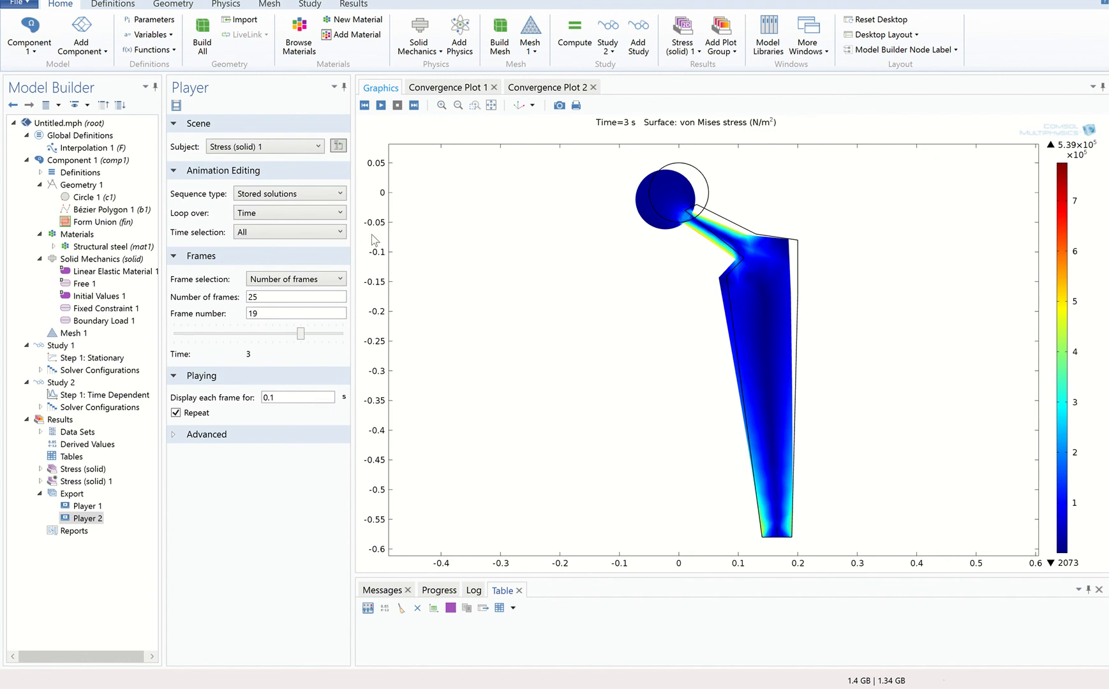
Examine the full load table of function F, the Study 2 settings and the Stress (solid) 1 plot.
left_click(117, 148)
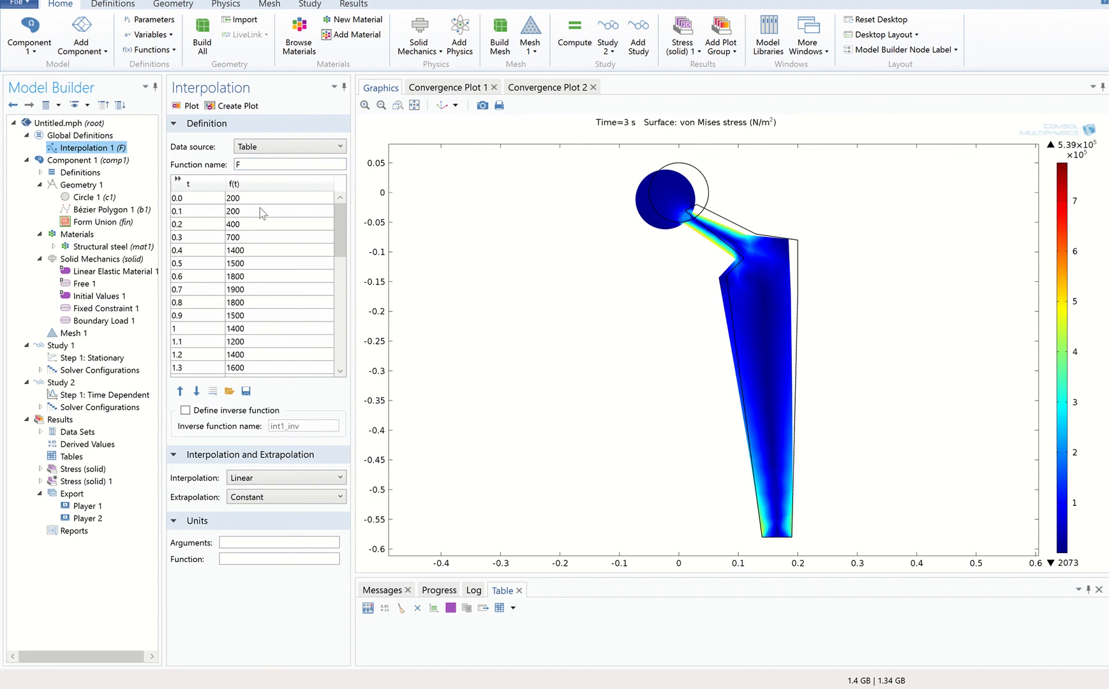
mouse_move(344, 227)
left_mouse_down()
mouse_move(350, 336)
mouse_move(335, 220)
left_mouse_up()
left_click_drag(338, 220, 352, 340)
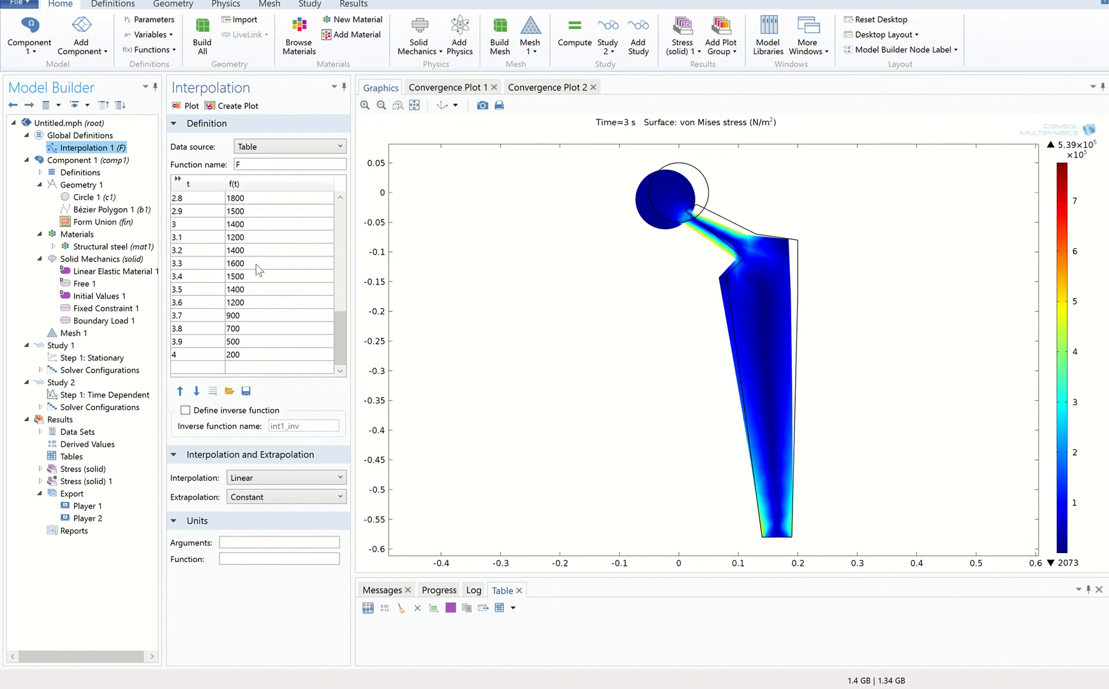
left_click(72, 384)
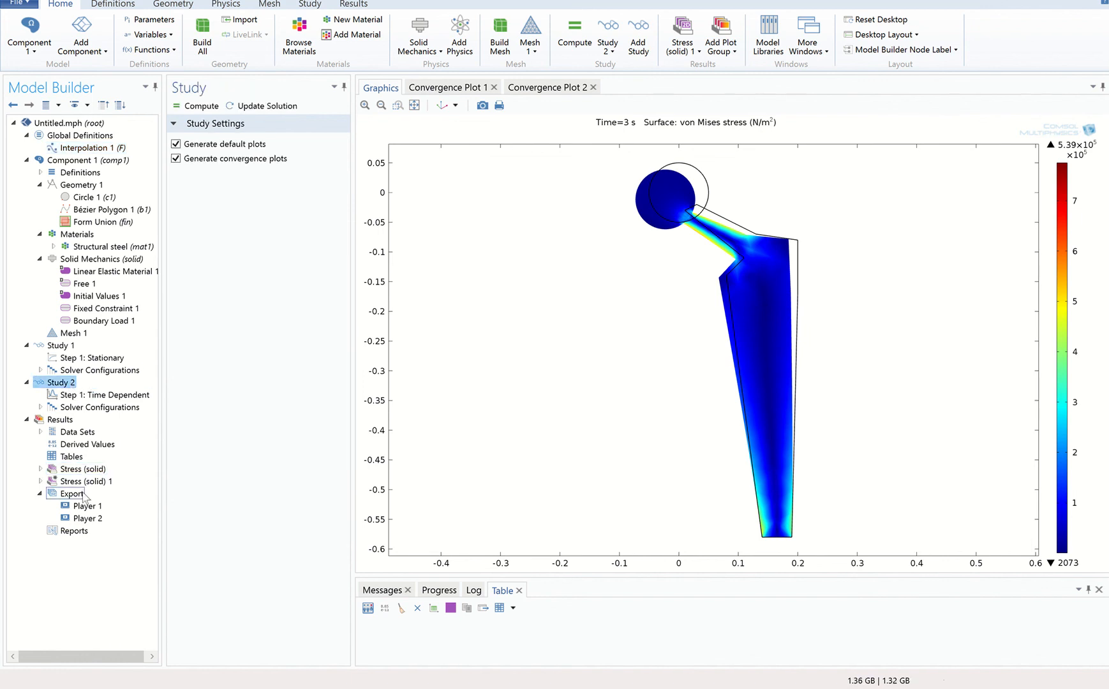
left_click(85, 482)
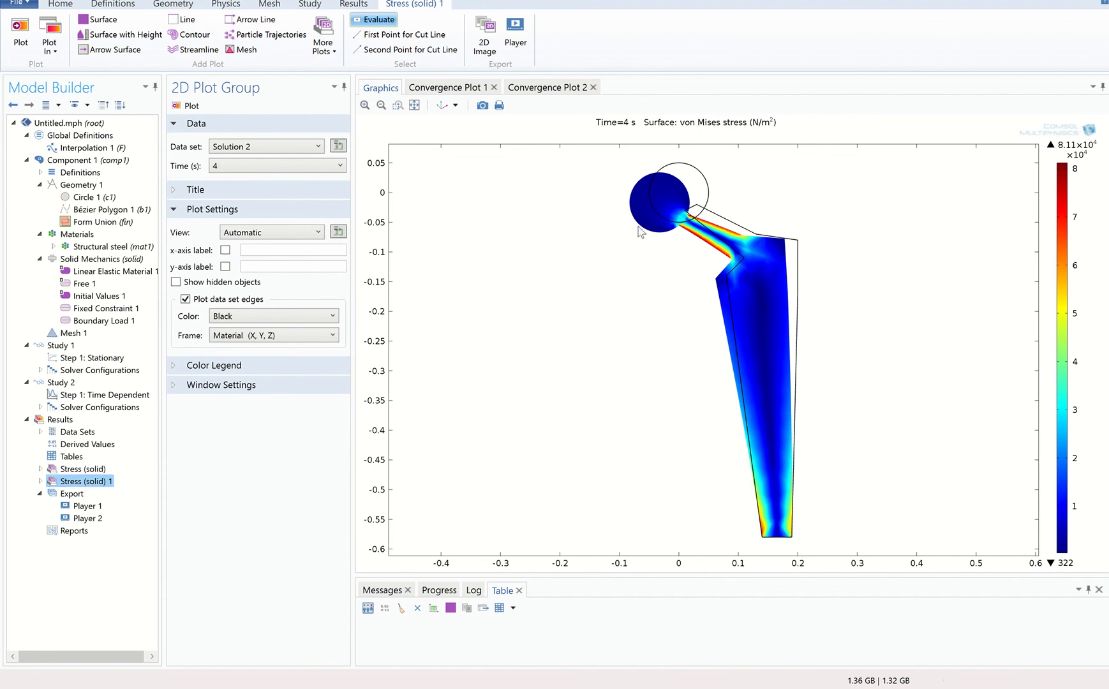
Add a 1D plot group containing a point graph of total displacement at the topmost point of the hip's head circle.
right_click(67, 423)
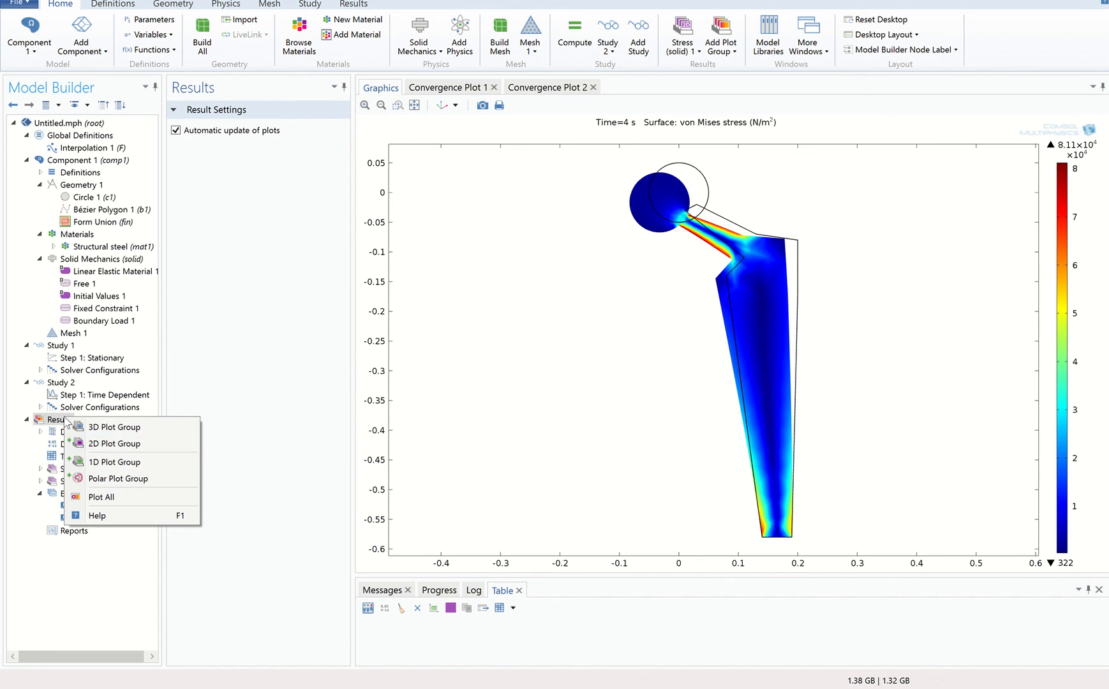
left_click(85, 462)
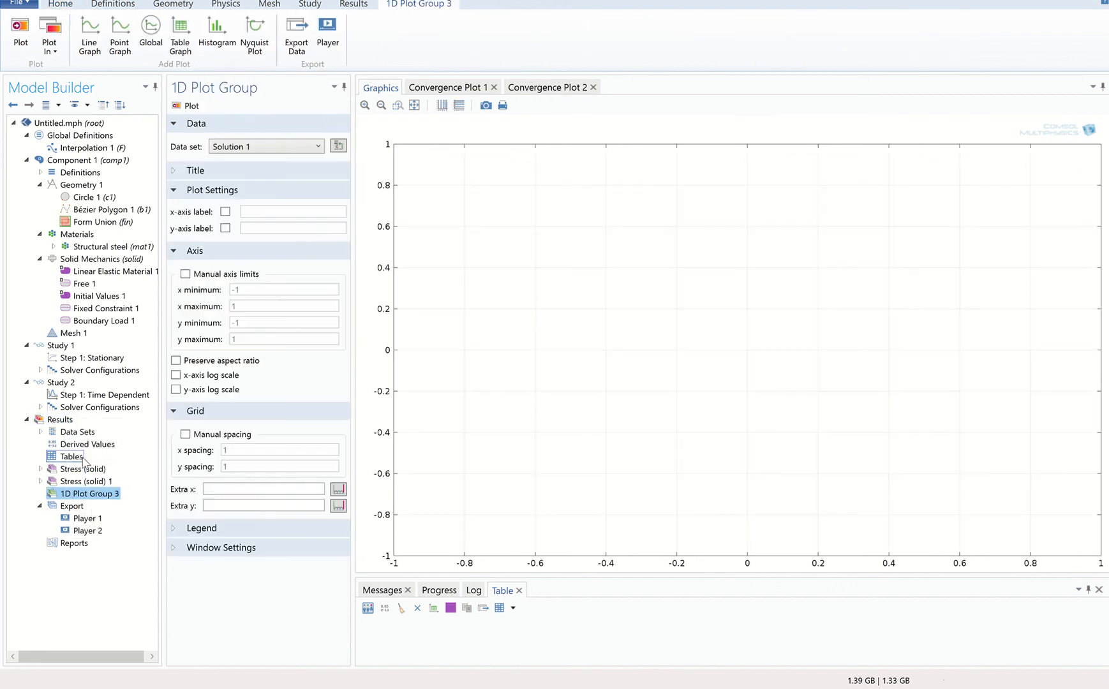
right_click(87, 498)
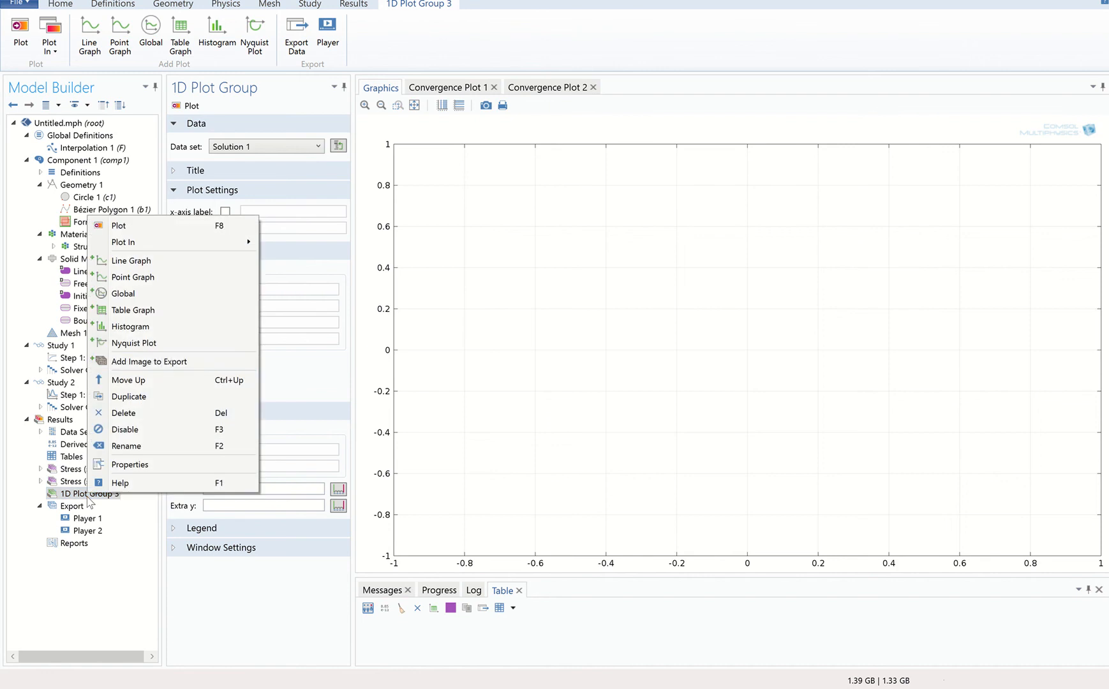
left_click(176, 279)
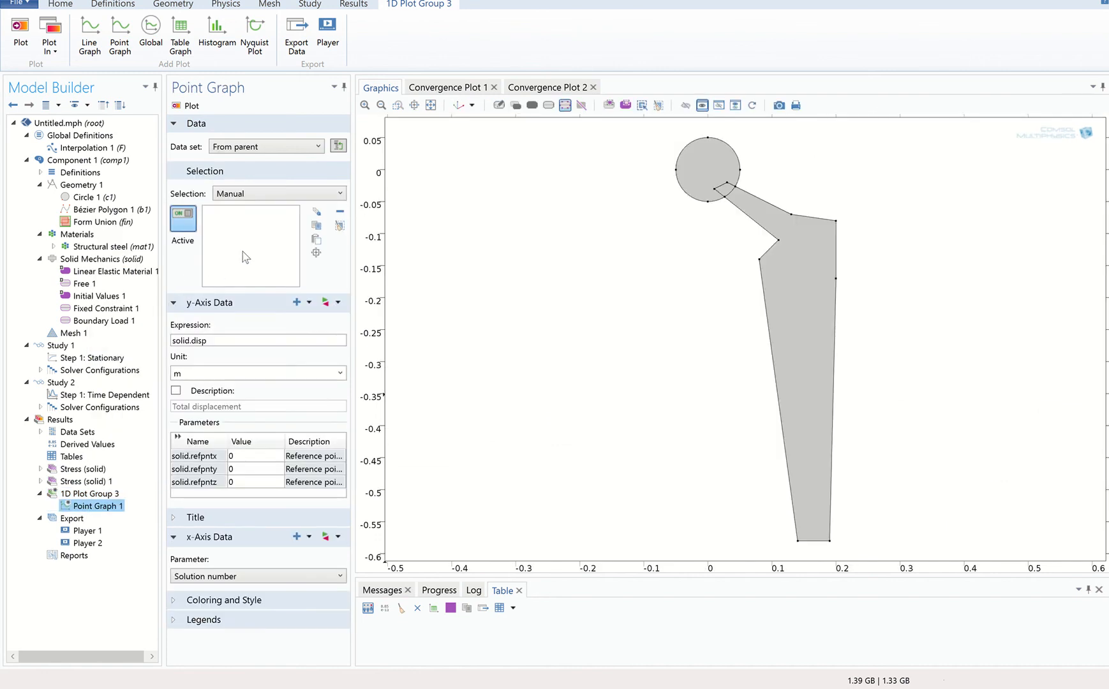
left_click(707, 138)
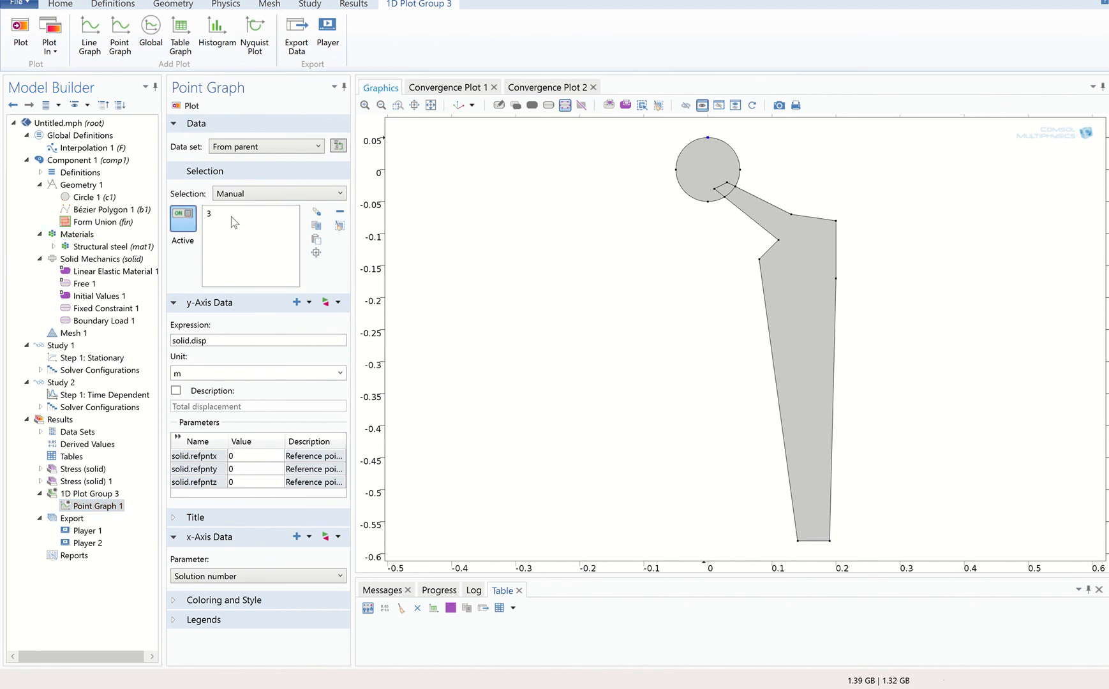
Set the 1D plot group's data set to Solution 2.
left_click(103, 494)
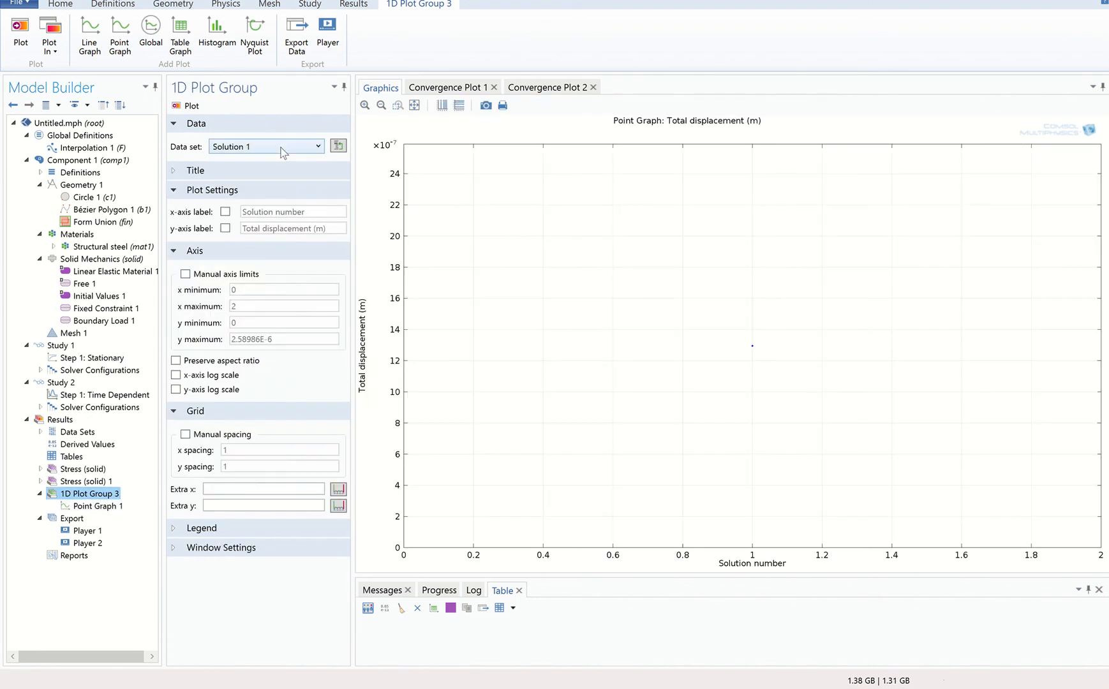
left_click(283, 148)
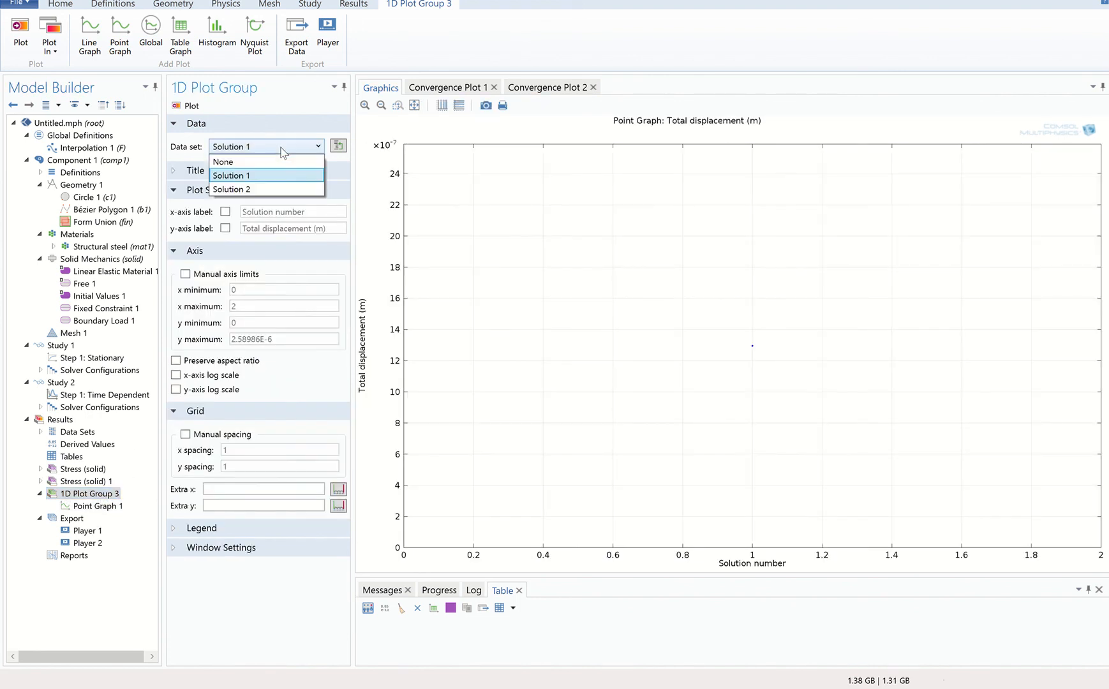
left_click(273, 189)
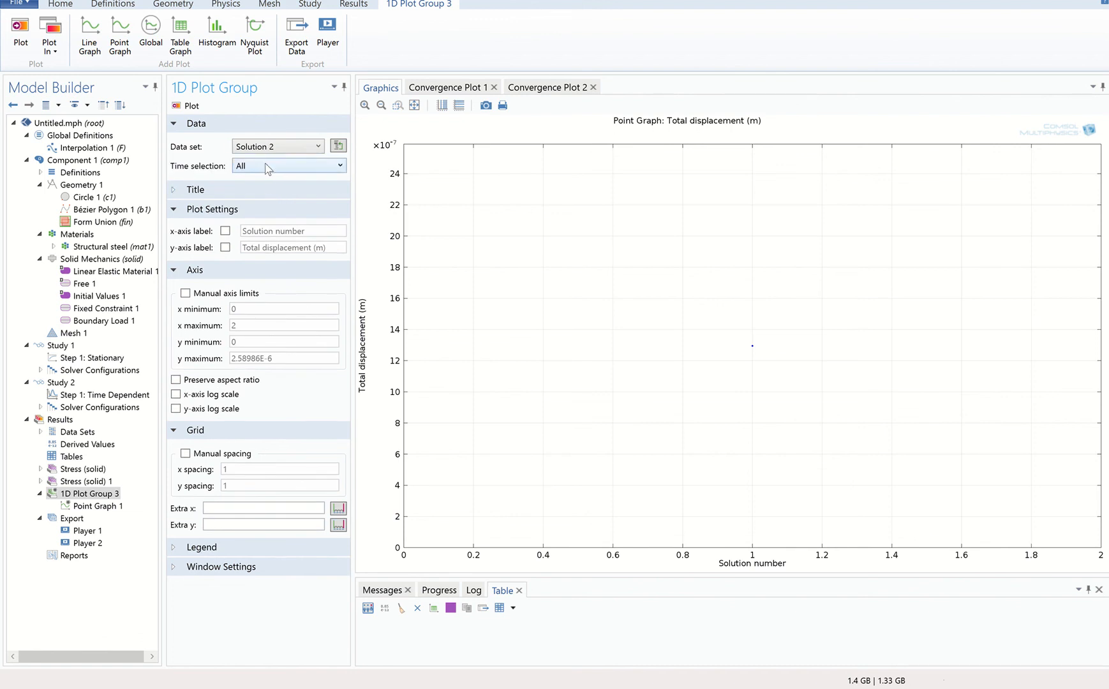
Set the point graph's displacement unit to mm and plot it over time.
left_click(99, 506)
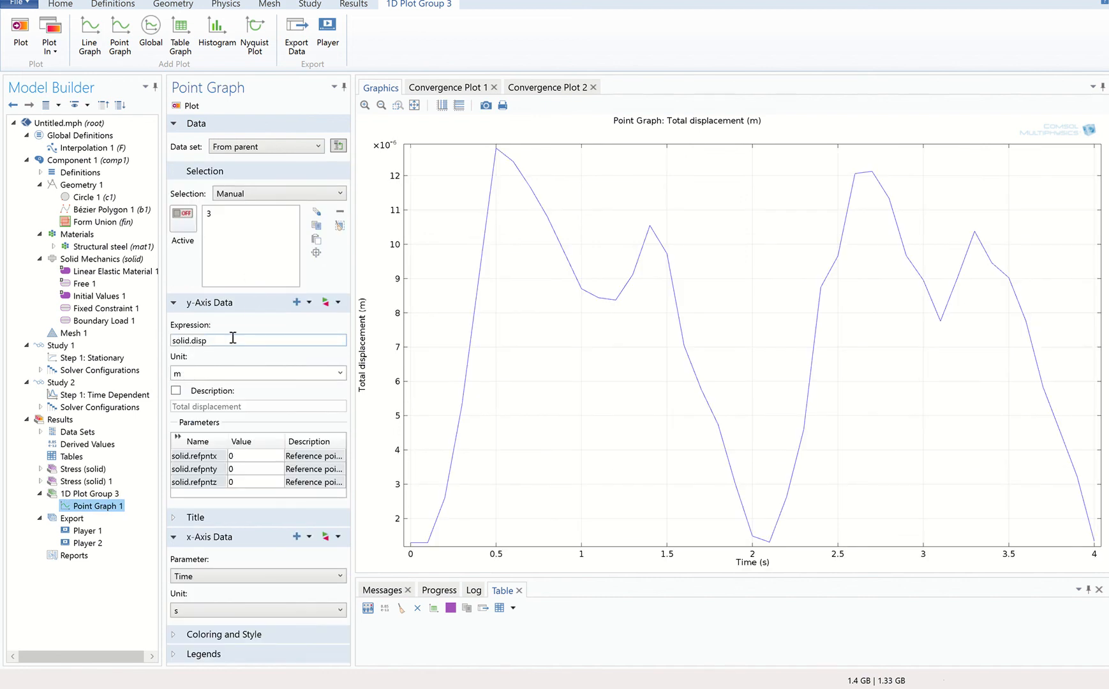
left_click(337, 371)
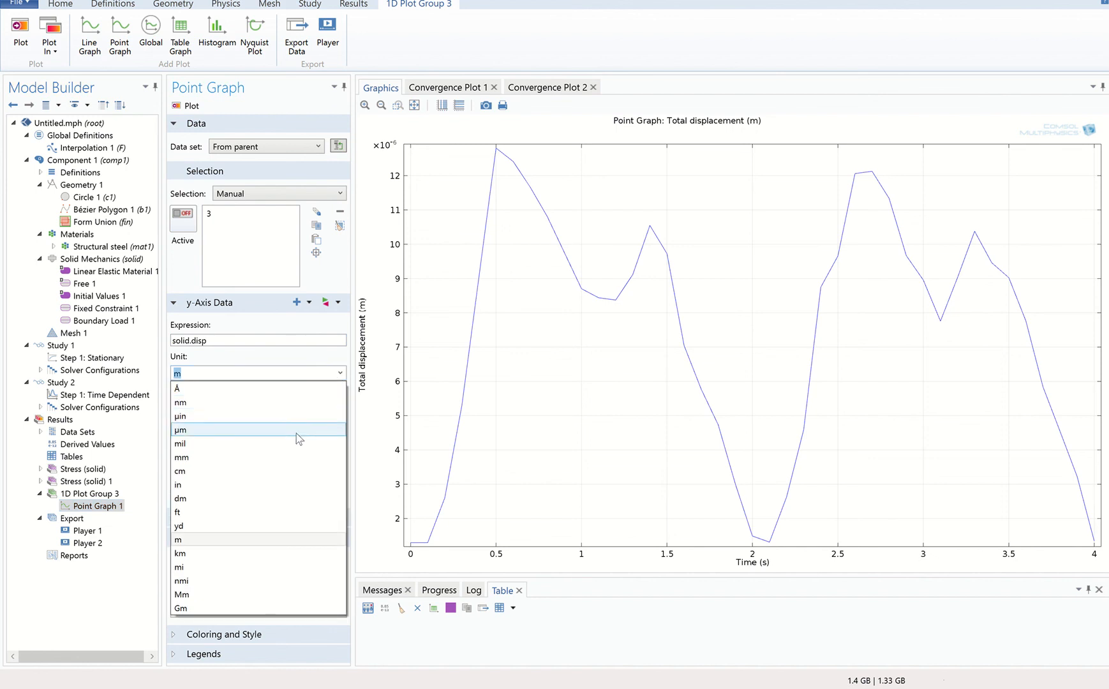
left_click(295, 458)
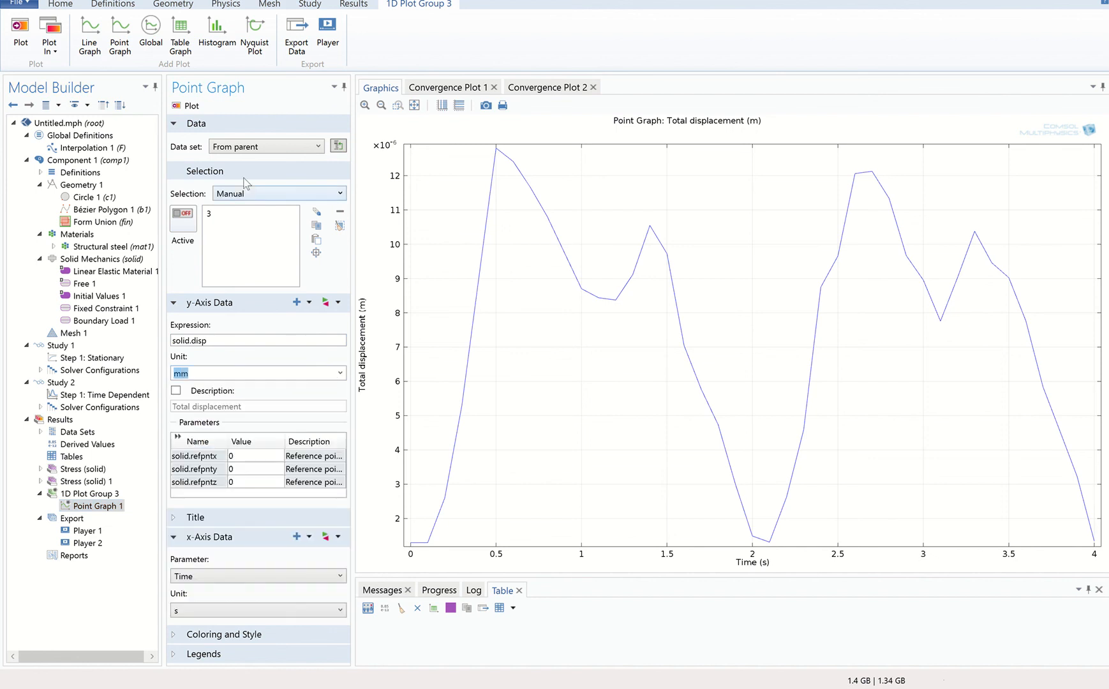
left_click(194, 107)
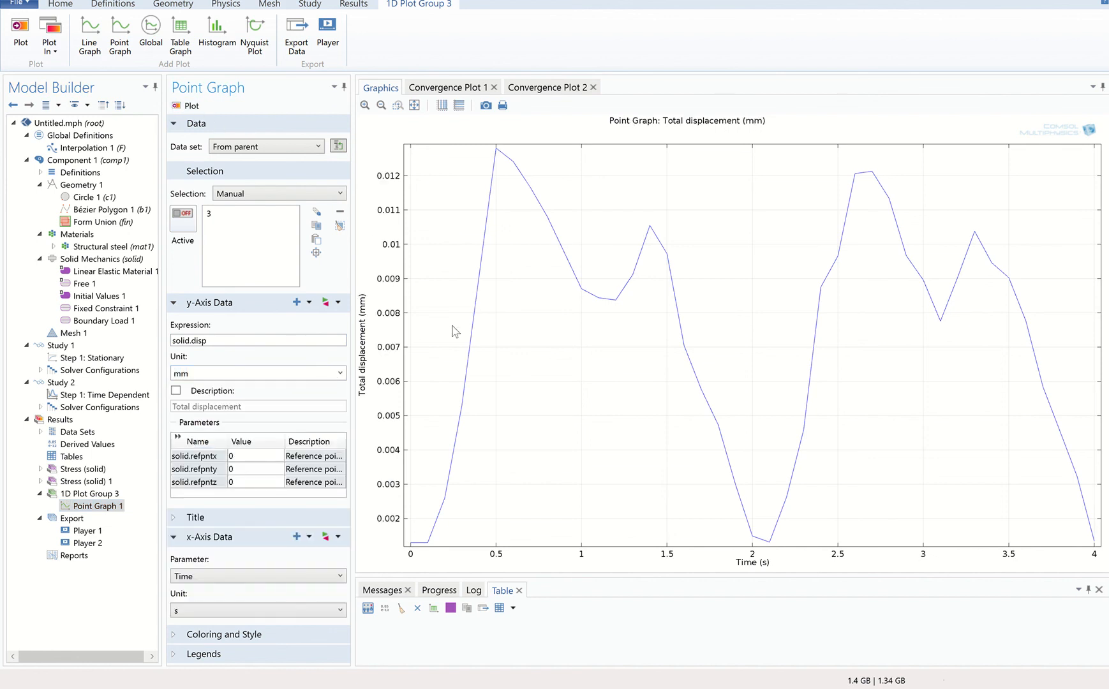